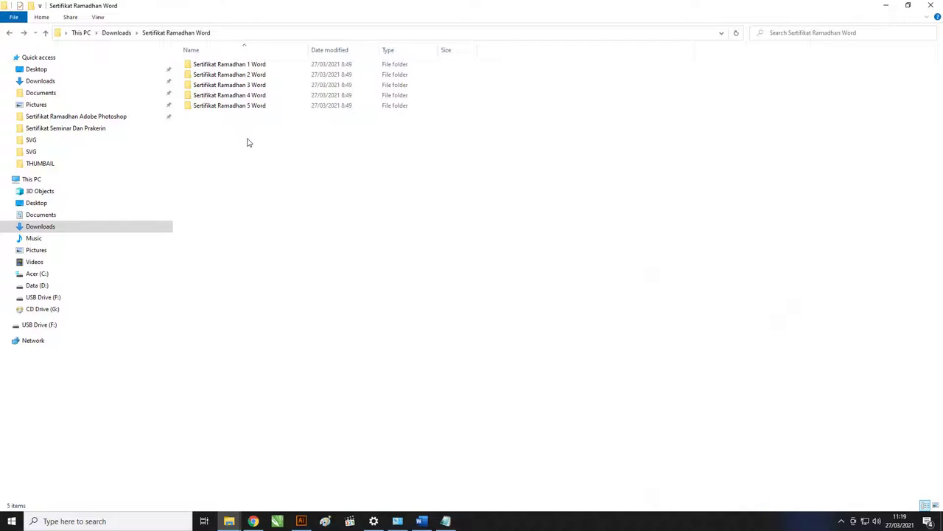
Bring up the view options for the Sertifikat Ramadhan Word folder in Downloads.
right_click(251, 140)
Show the five certificate folders as extra large icons, select them all, then switch to Google Drive.
mouse_move(273, 145)
click(415, 147)
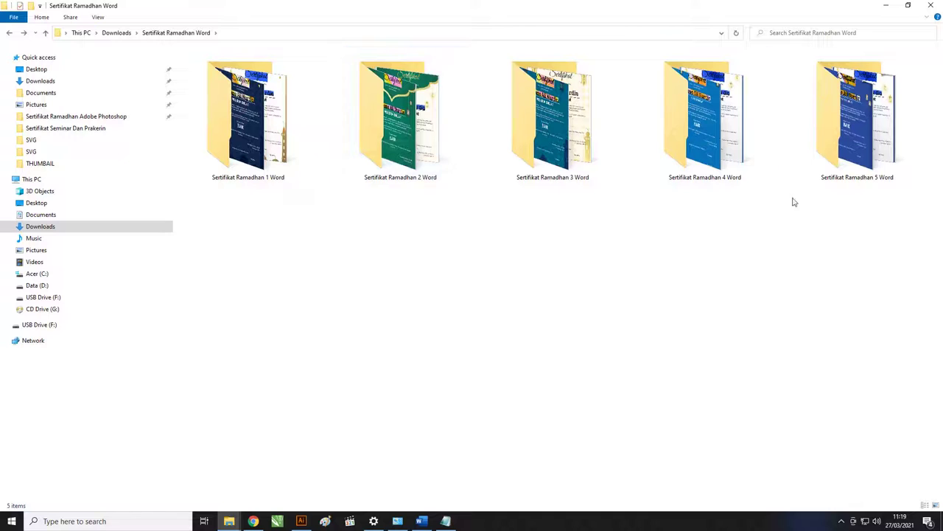
click(273, 137)
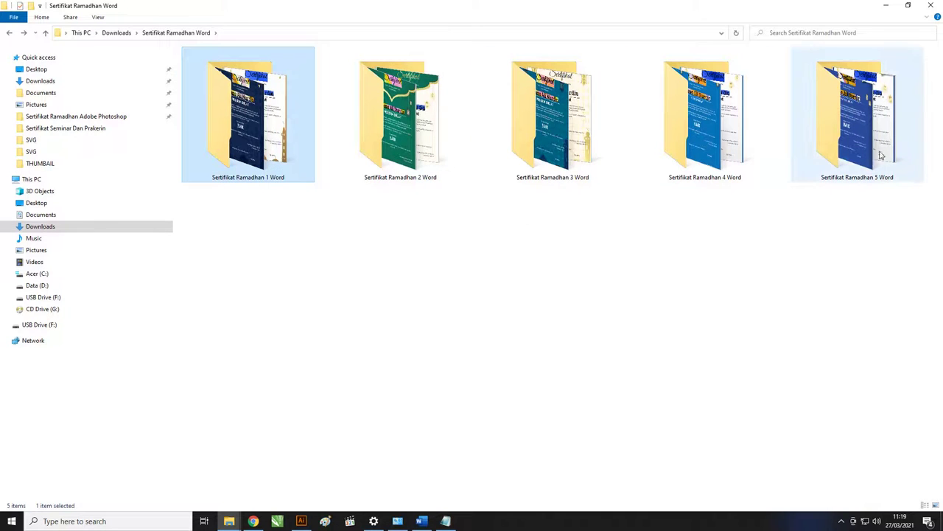
drag(911, 252, 218, 121)
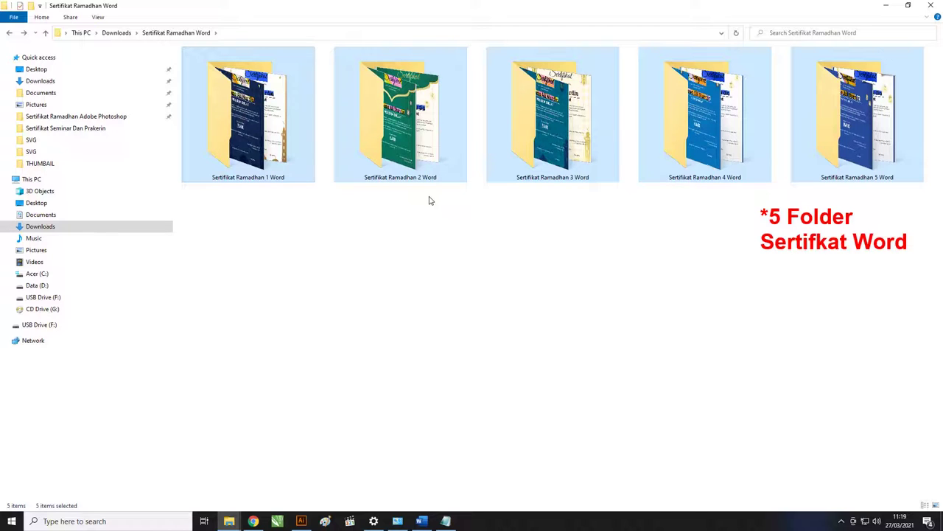
click(253, 521)
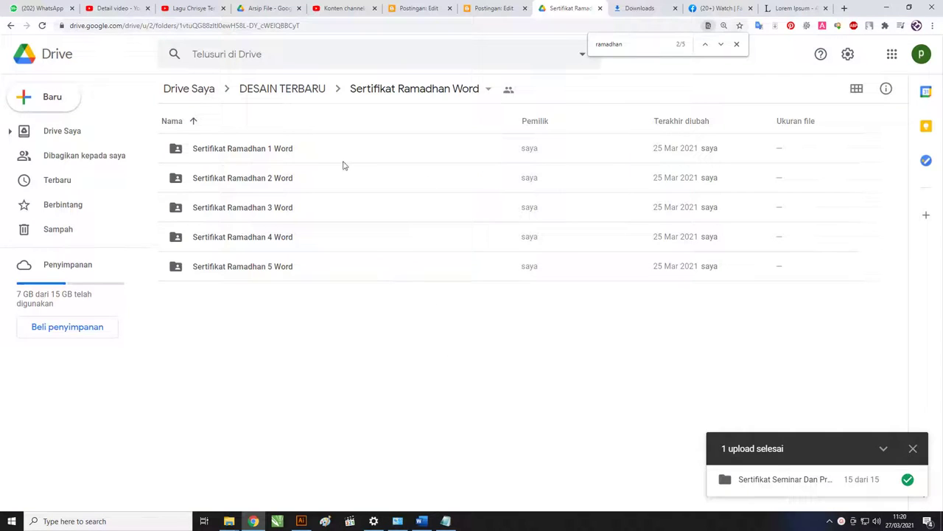
double_click(262, 151)
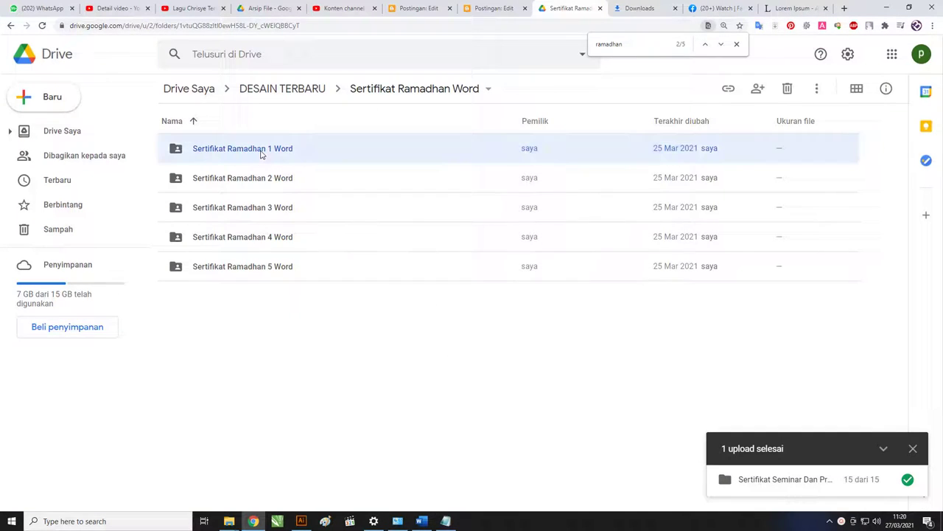
click(10, 27)
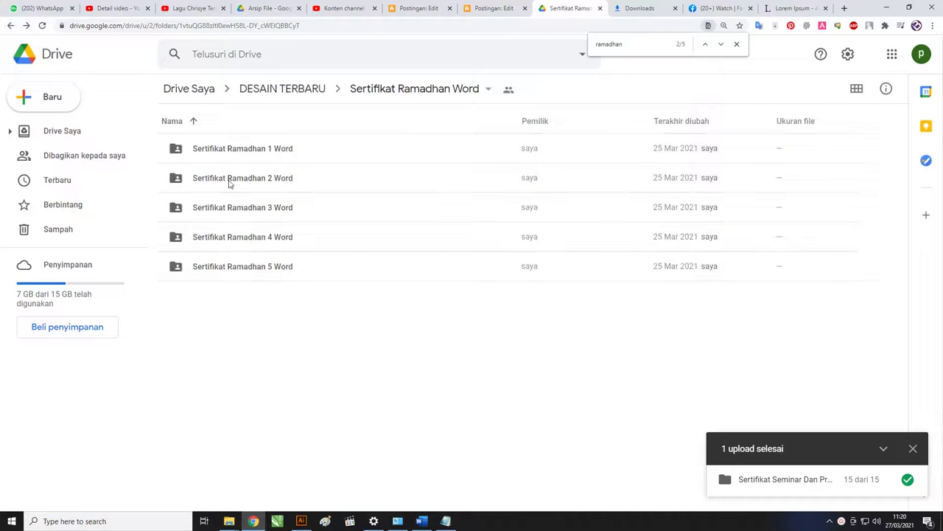
double_click(230, 181)
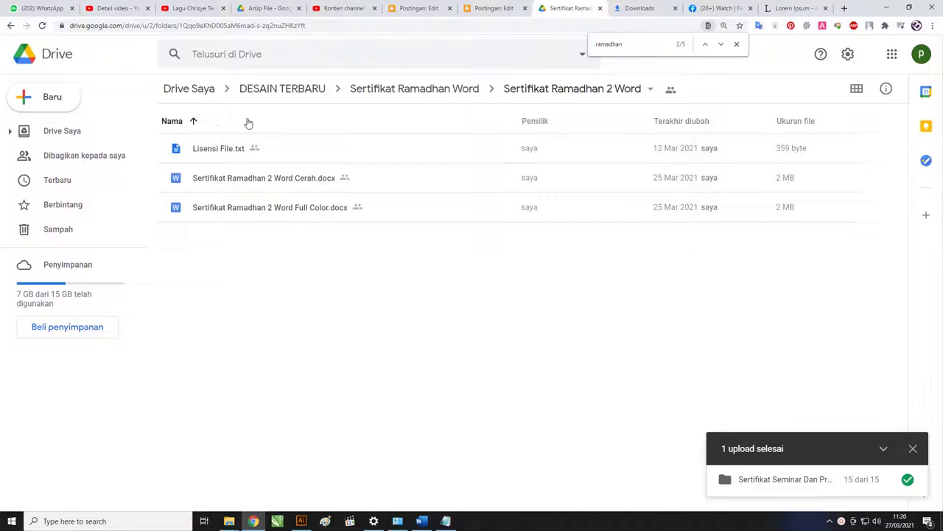
click(464, 90)
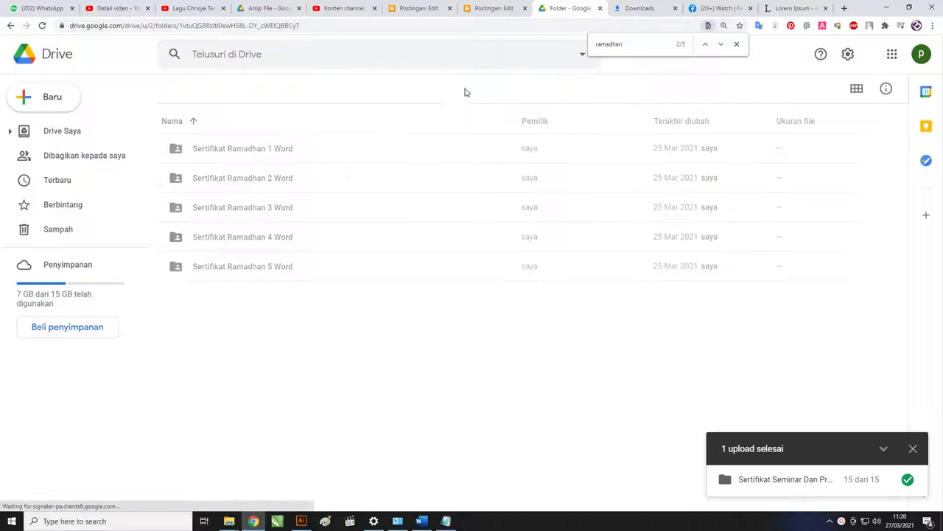
double_click(271, 209)
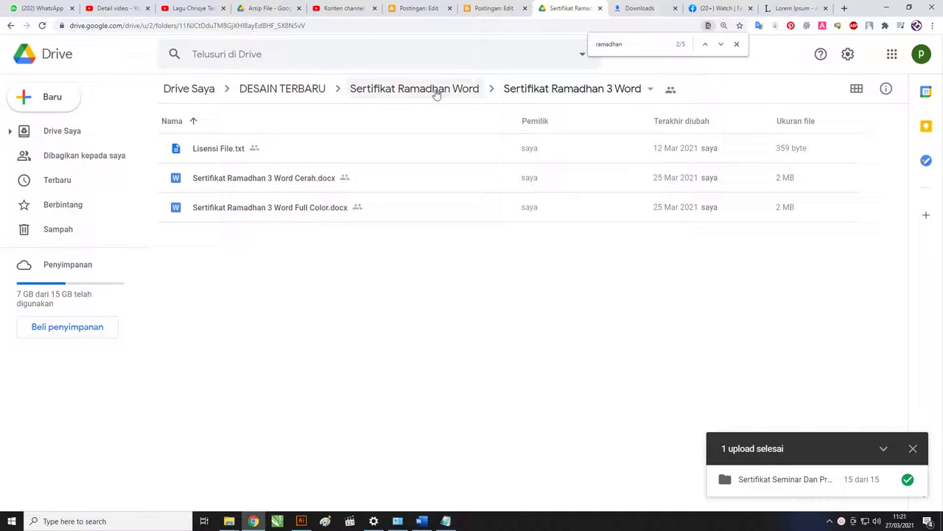
click(434, 90)
mouse_move(232, 518)
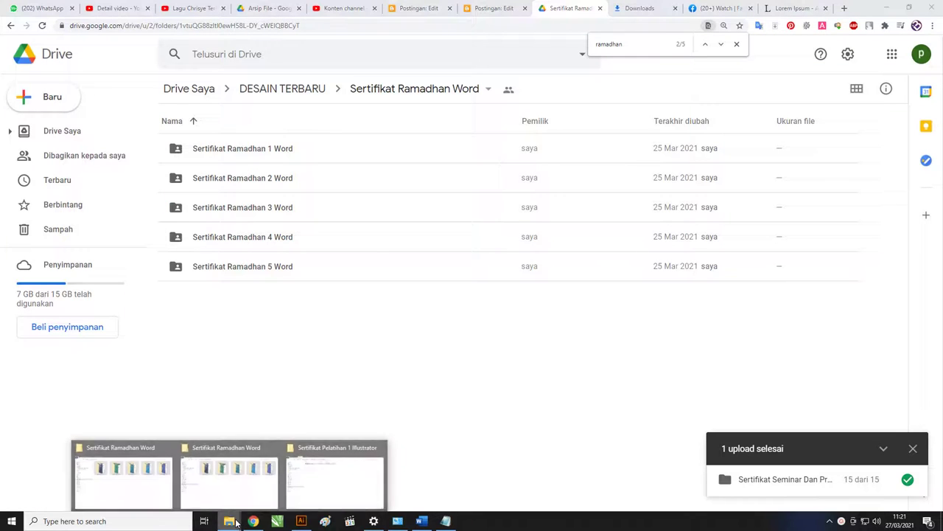
Bring the Sertifikat Ramadhan Word folder forward and look inside the Ramadhan 1 Word folder.
click(337, 470)
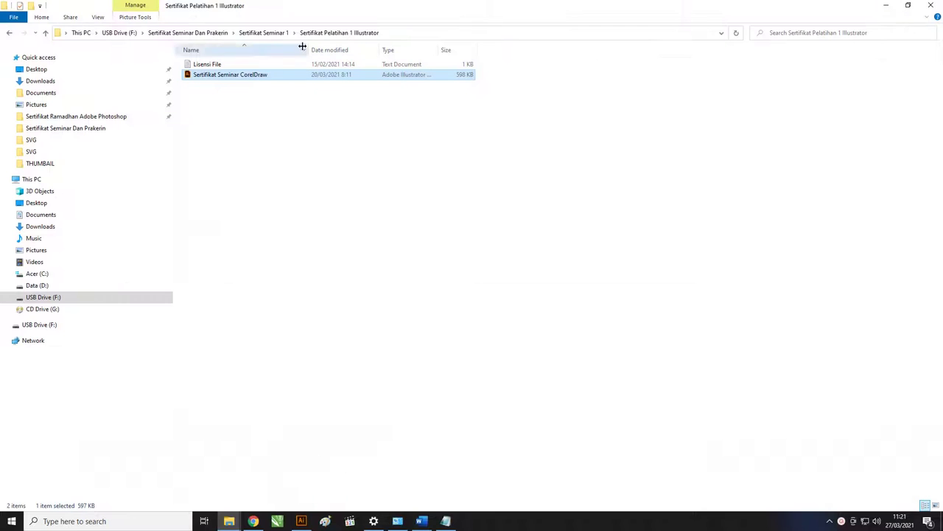
click(229, 521)
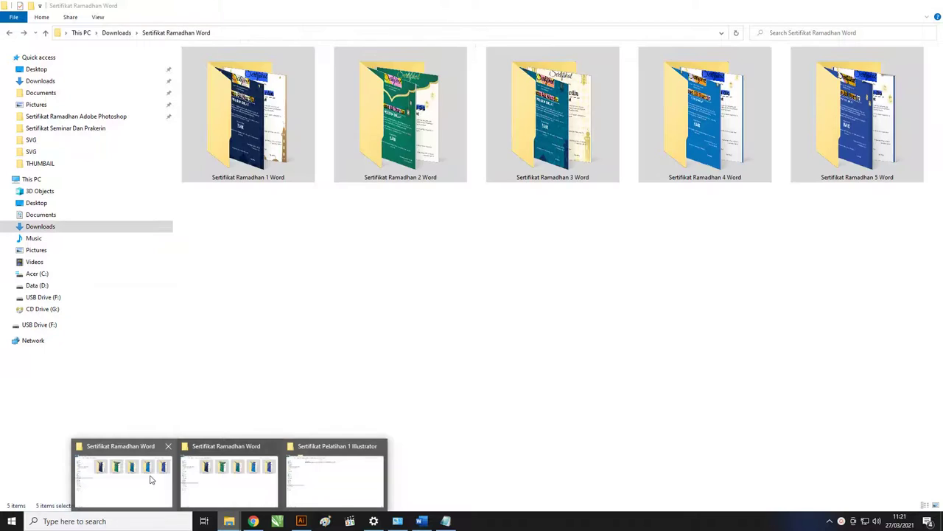
click(150, 479)
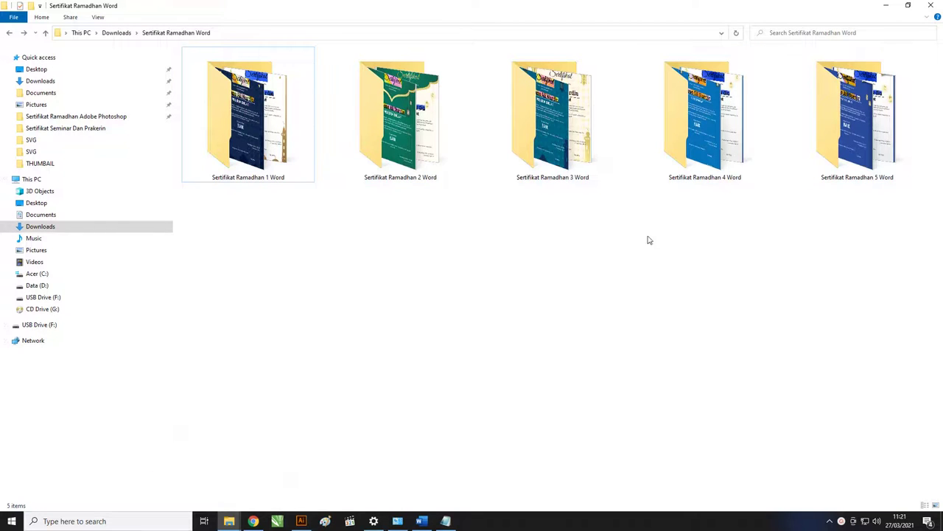
double_click(256, 126)
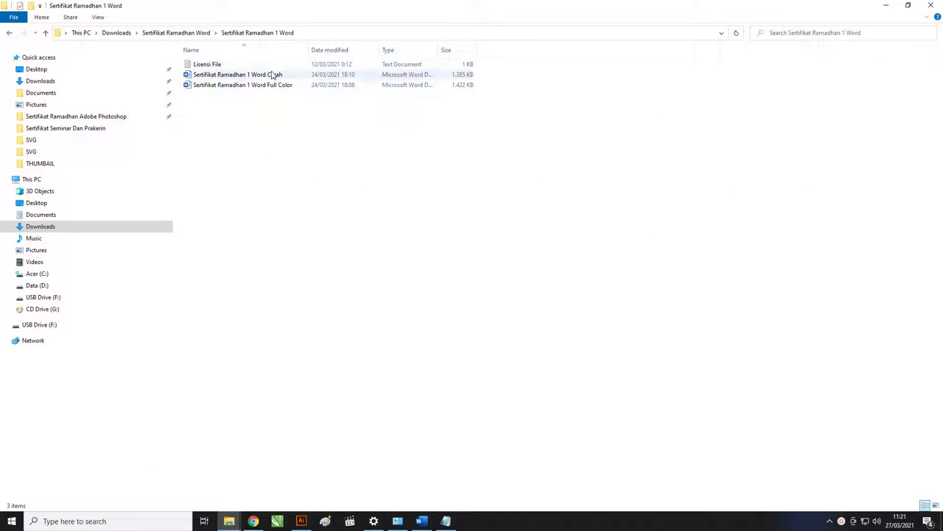
click(277, 86)
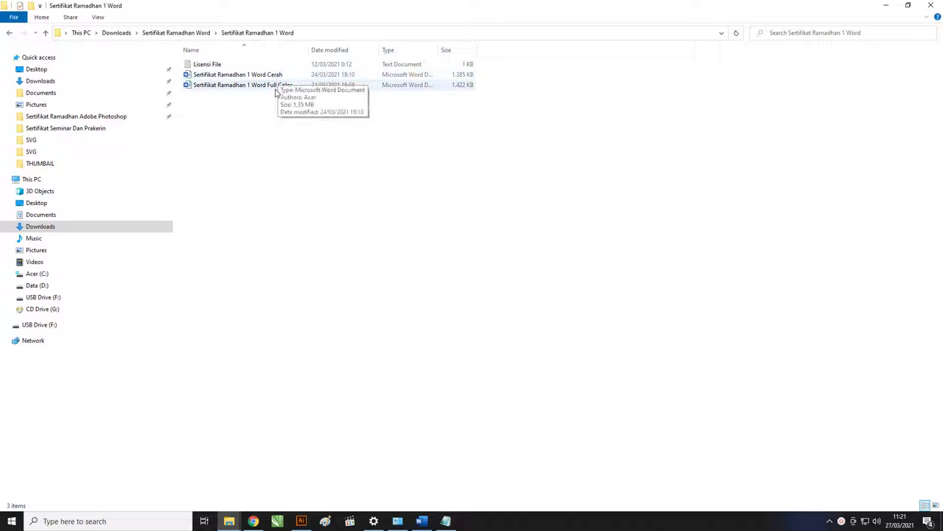
click(177, 33)
Open the Sertifikat Ramadhan 2 Word Cerah document in Word.
double_click(400, 118)
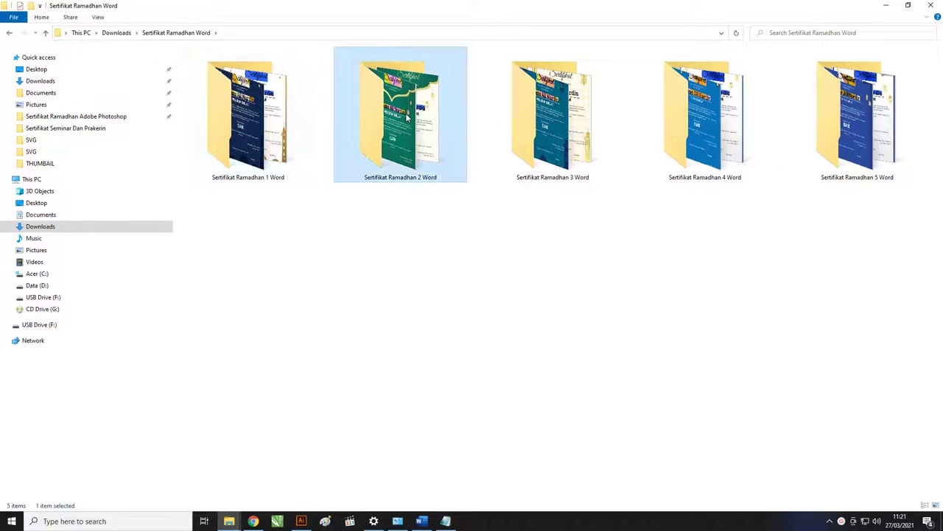
click(245, 77)
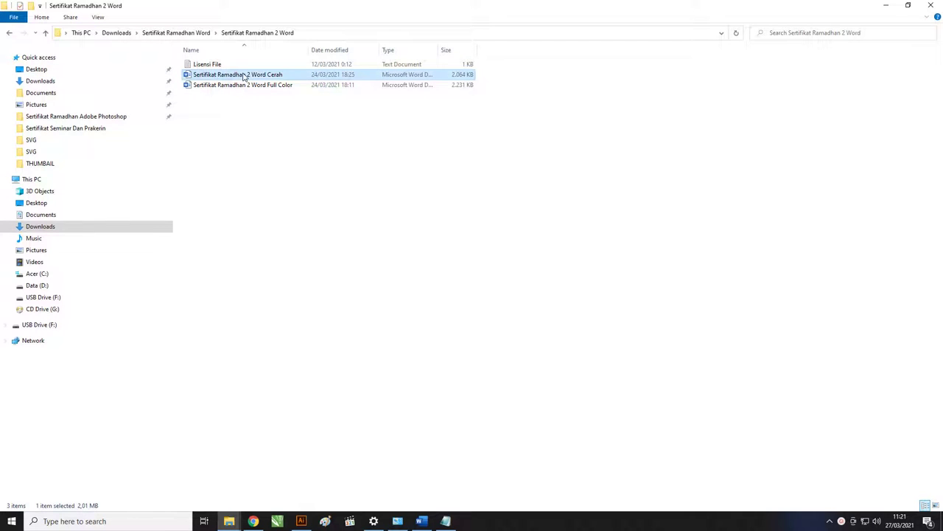
right_click(245, 75)
click(258, 80)
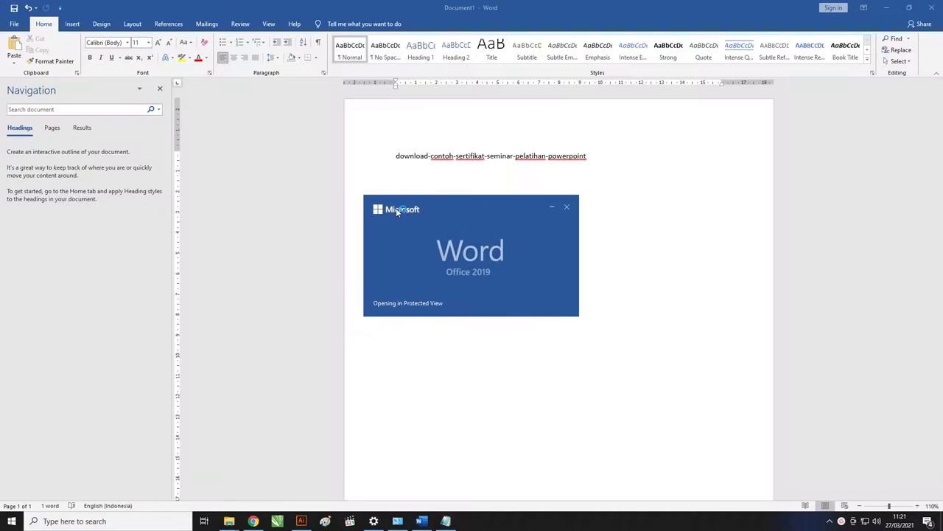
Open the Sertifikat Ramadhan 2 Word Full Color document from its folder.
mouse_move(229, 520)
click(247, 463)
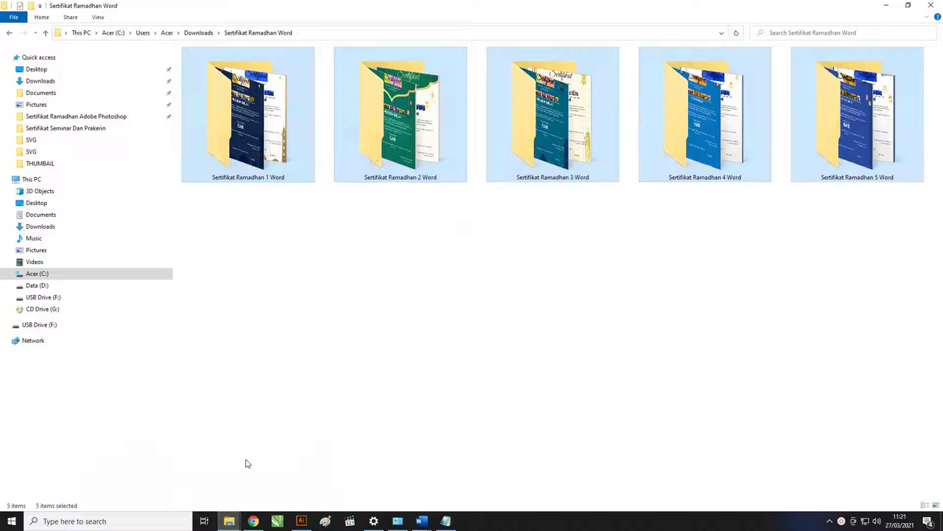
click(418, 120)
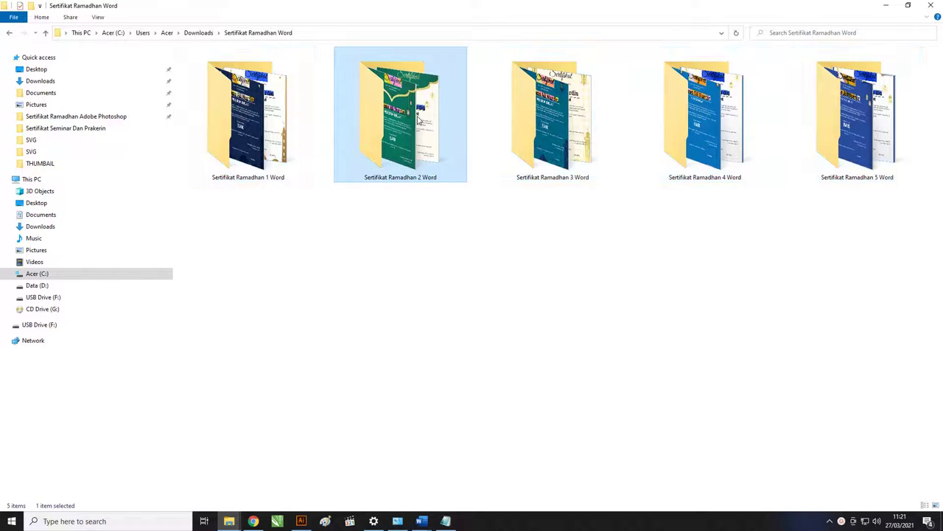
double_click(418, 120)
click(252, 88)
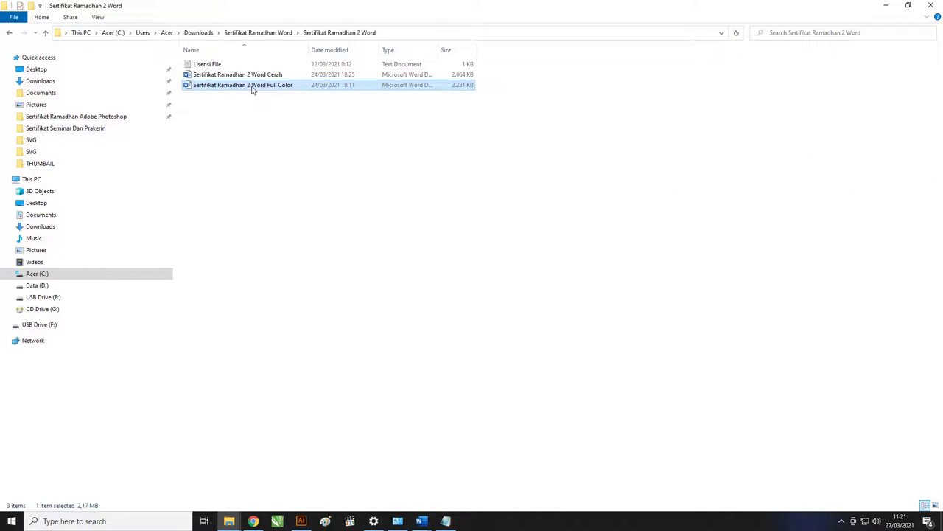
right_click(252, 87)
click(260, 94)
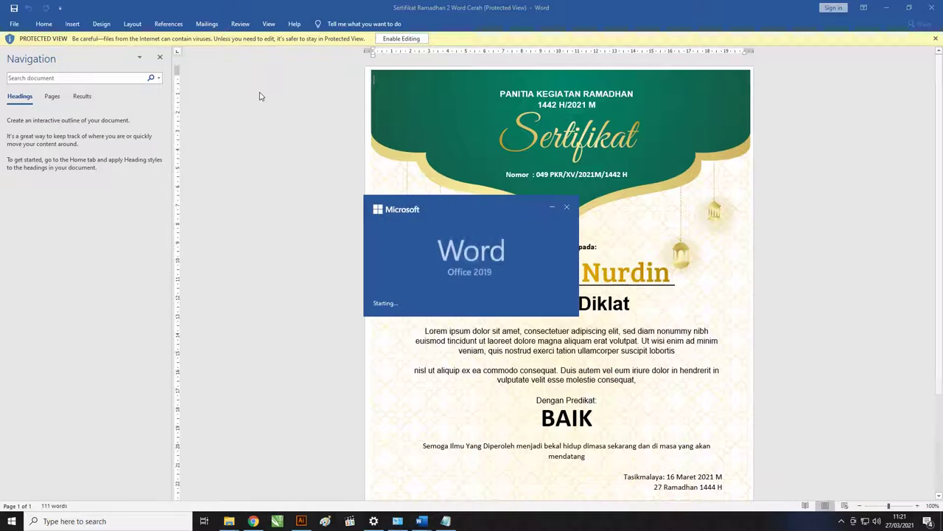
Enable editing on the protected certificate and hide the navigation pane.
scroll(941, 338, down, 3)
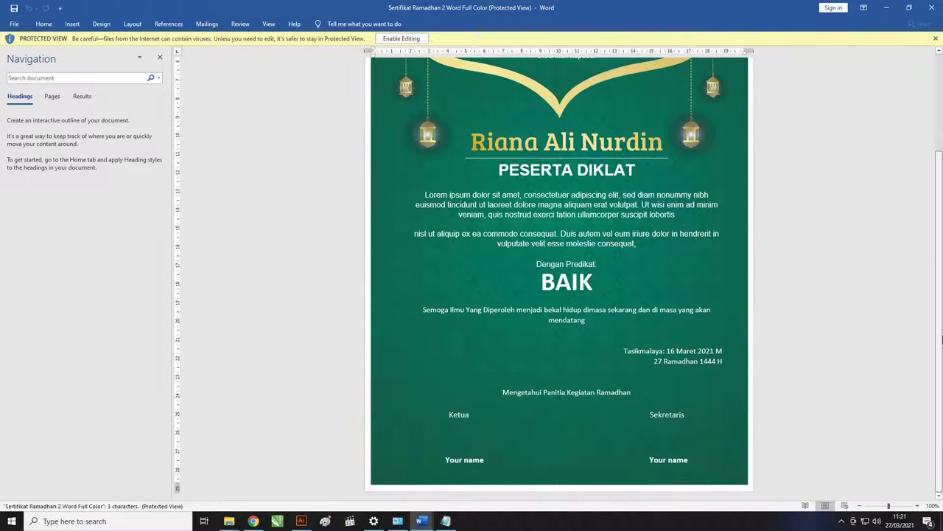
scroll(941, 384, up, 2)
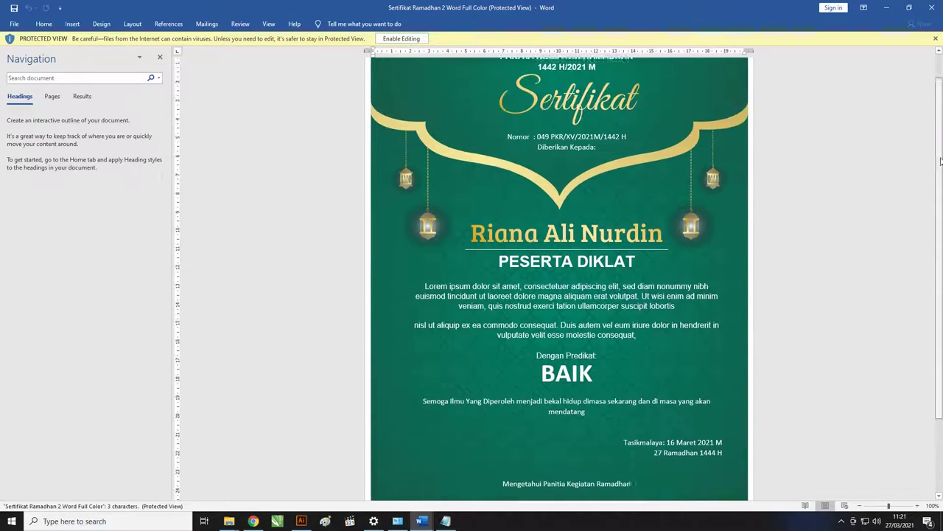
click(410, 38)
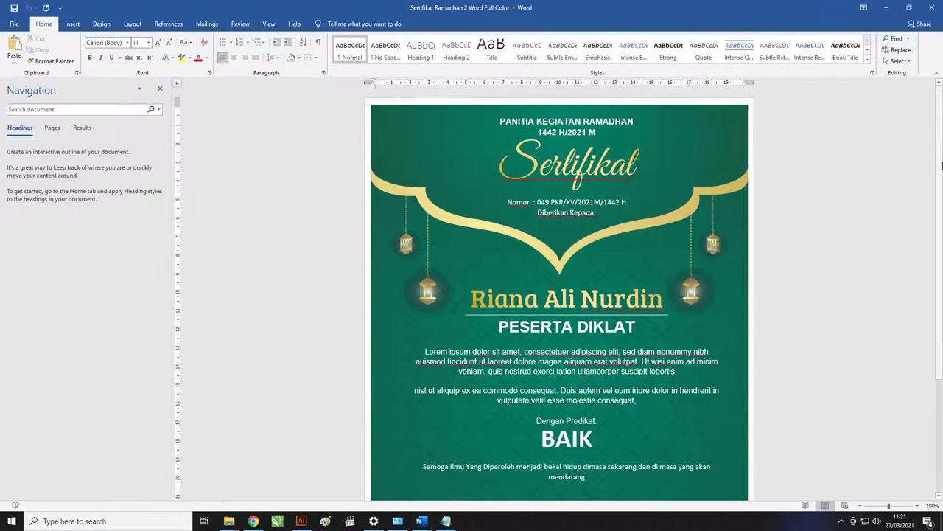
scroll(432, 210, down, 3)
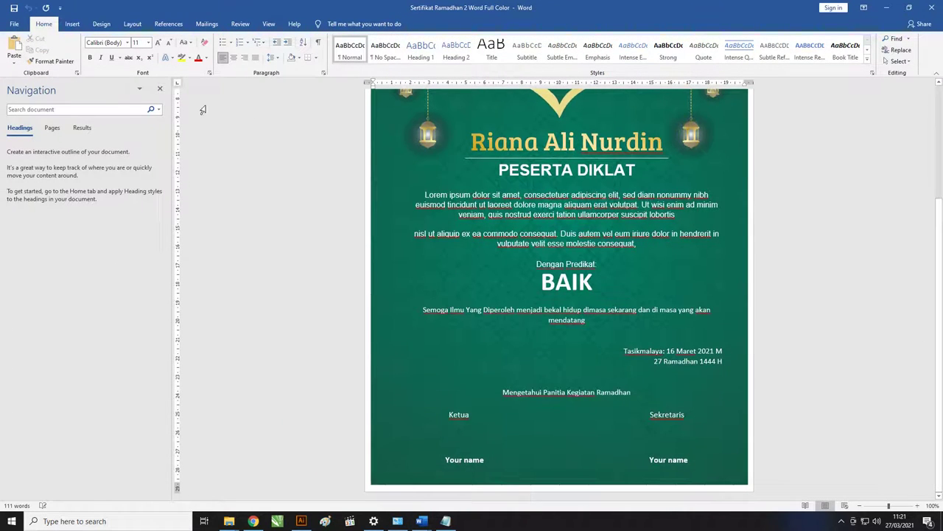
click(159, 89)
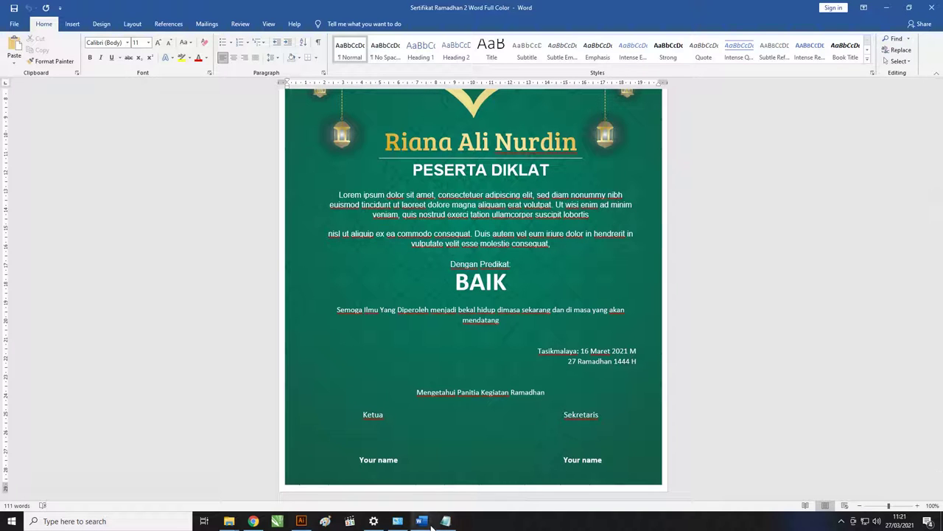
Bring the Ramadhan 2 Cerah certificate to the front and enable editing.
mouse_move(432, 524)
click(430, 472)
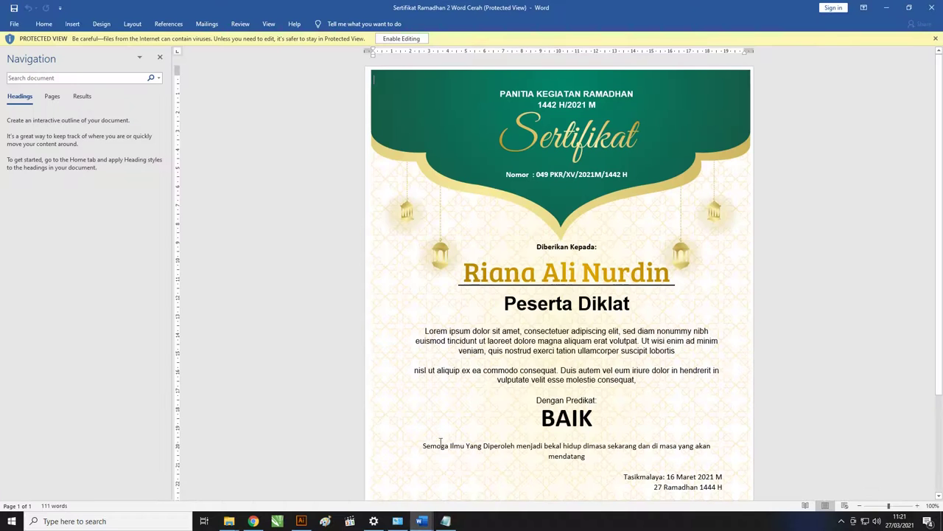
click(401, 39)
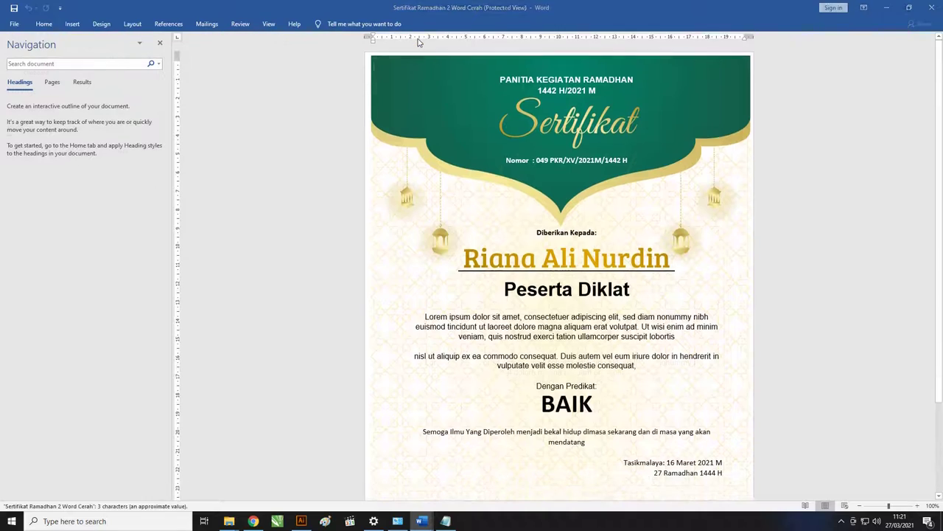
scroll(940, 150, down, 5)
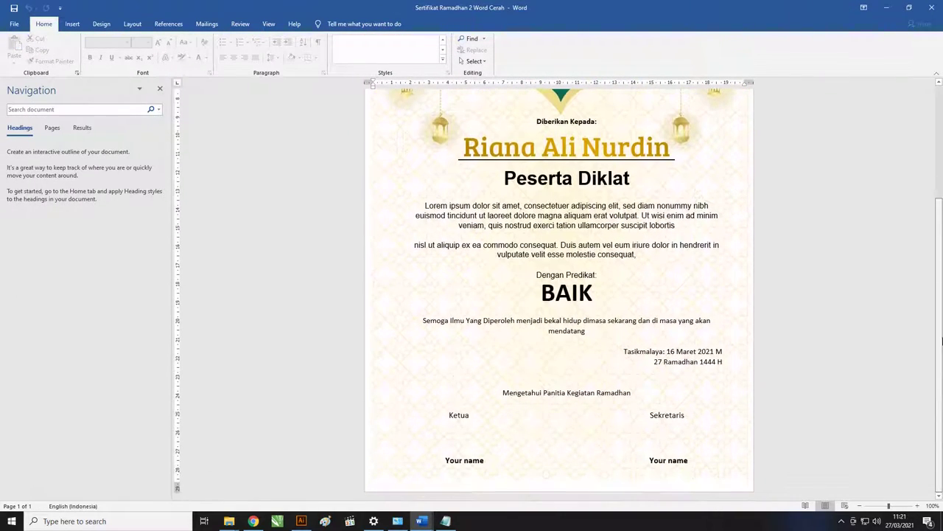
Switch to the all-green Ramadhan 2 Full Color certificate and scroll through its page.
scroll(564, 276, up, 3)
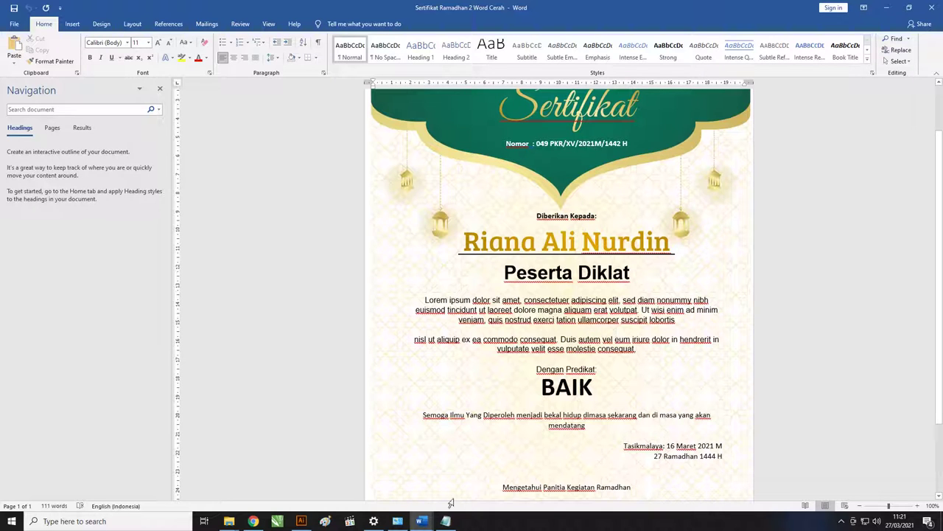
mouse_move(427, 522)
click(434, 453)
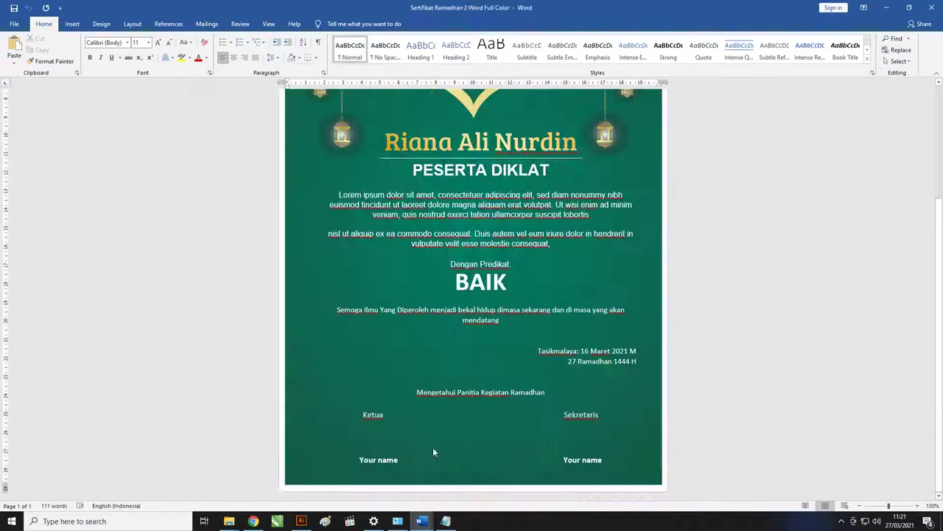
scroll(659, 312, up, 5)
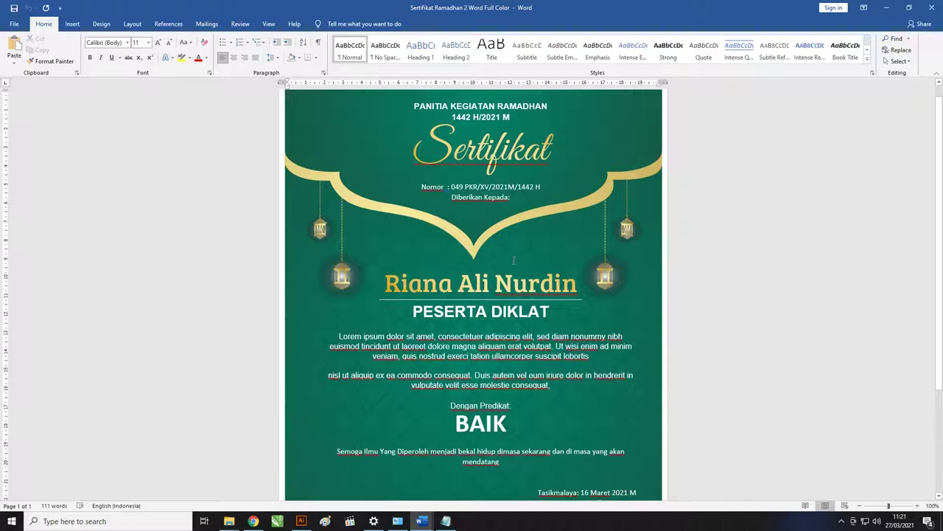
scroll(514, 260, down, 2)
scroll(585, 239, down, 2)
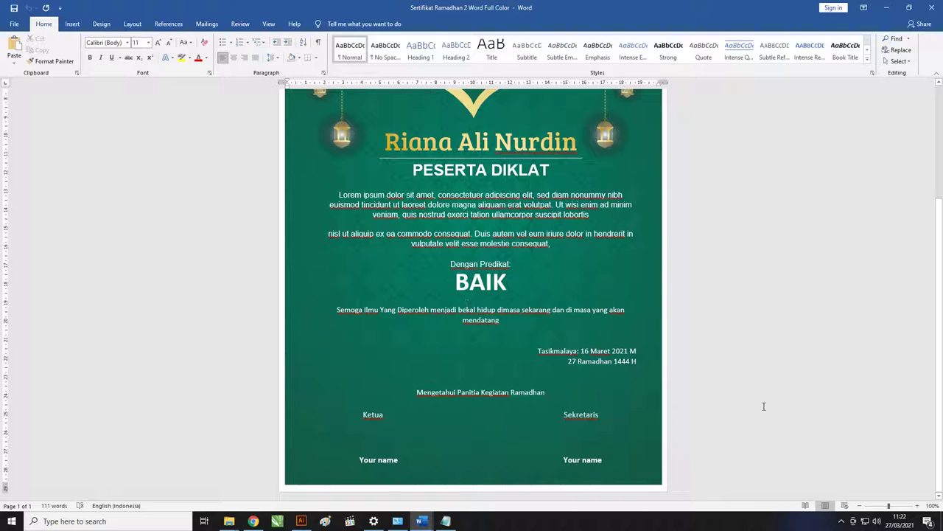
drag(890, 506, 924, 507)
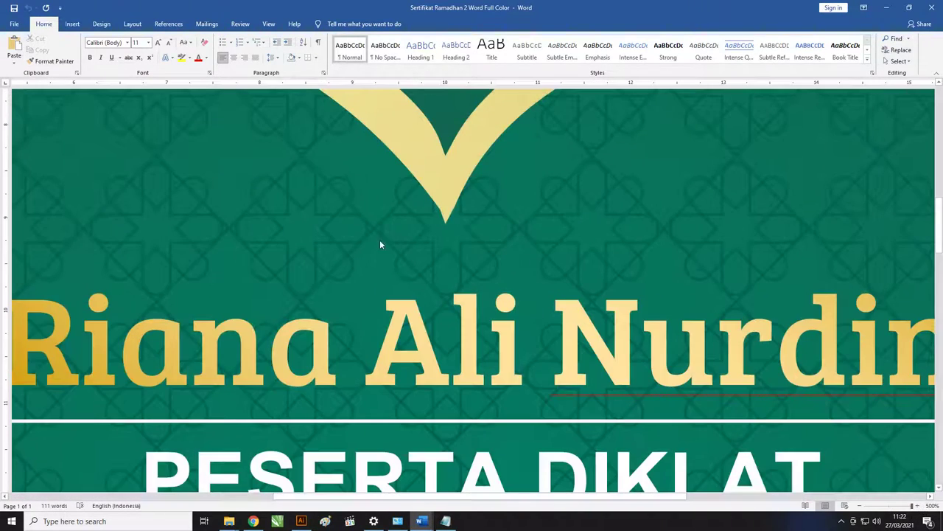
mouse_move(940, 251)
mouse_down()
mouse_move(940, 231)
mouse_move(939, 274)
mouse_move(940, 219)
mouse_up()
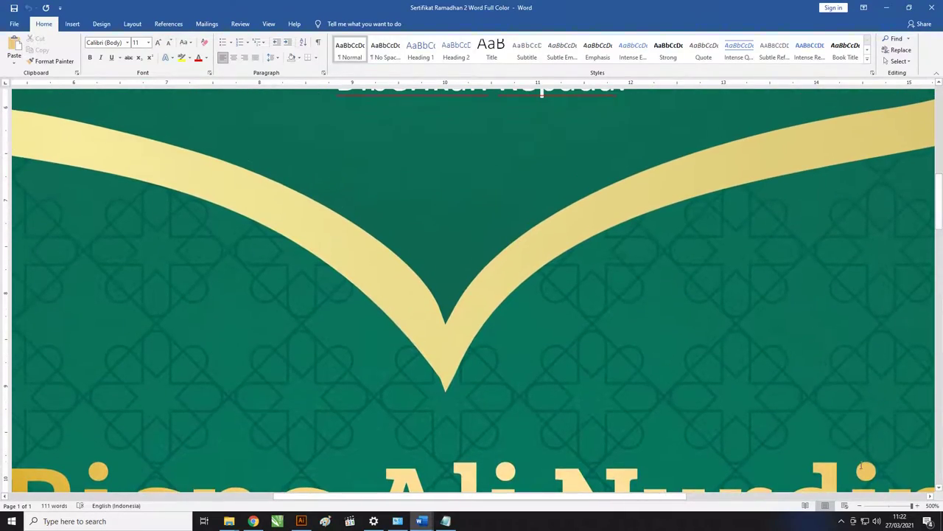
drag(912, 506, 888, 506)
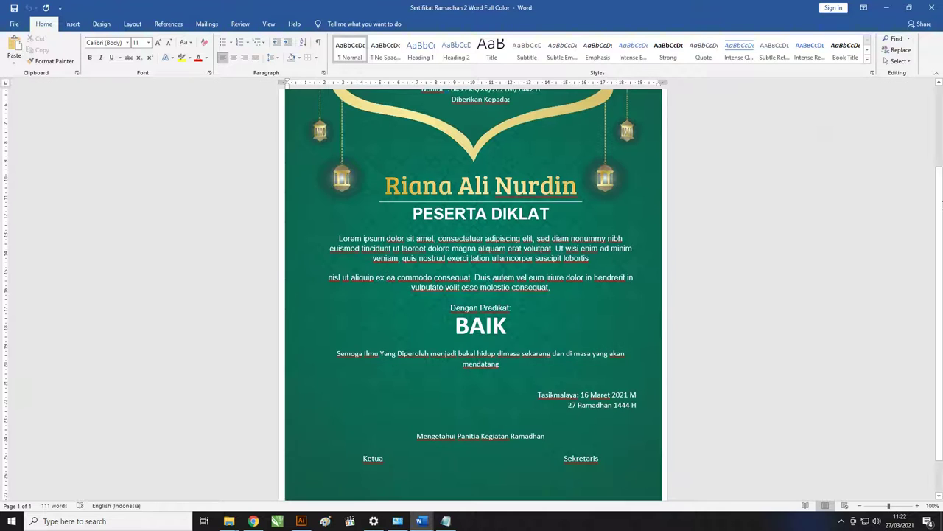
mouse_move(941, 274)
mouse_down()
mouse_move(941, 305)
mouse_move(813, 137)
mouse_up()
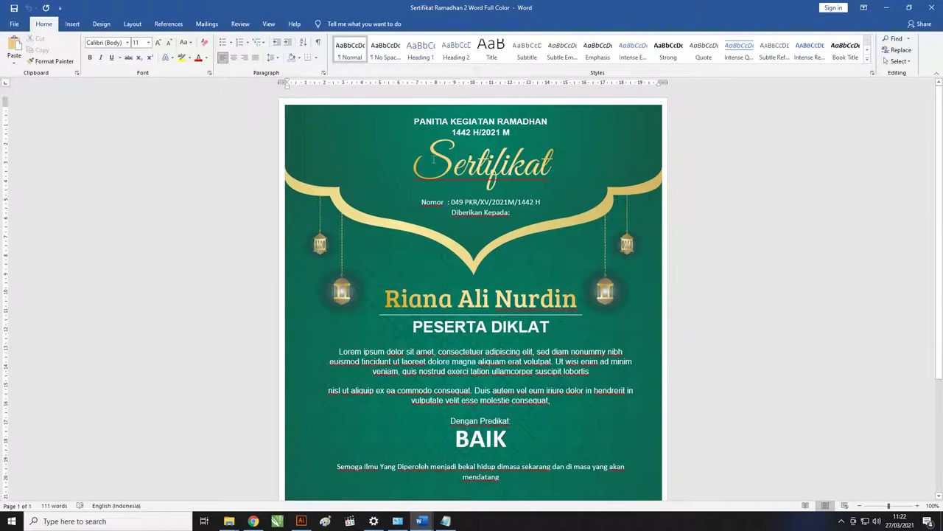
Select the Sertifikat title text box, then move over to File Explorer.
double_click(433, 158)
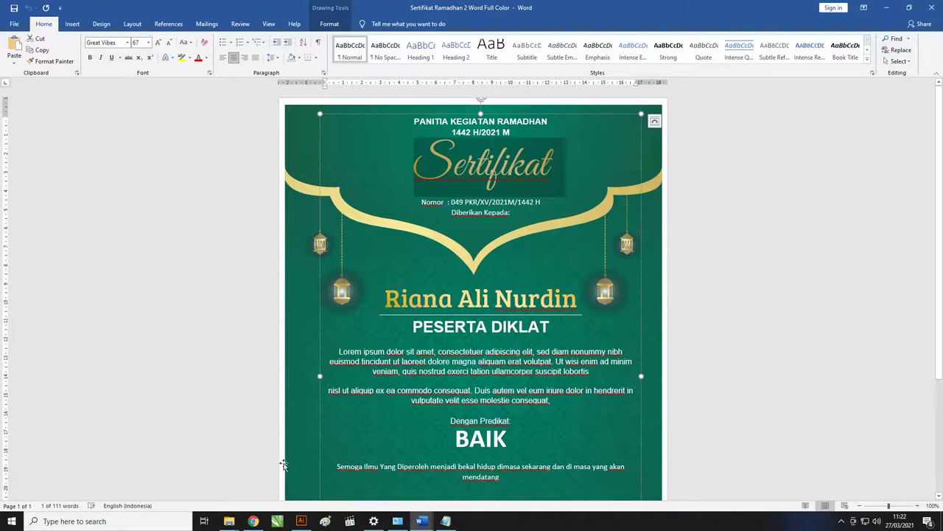
click(251, 521)
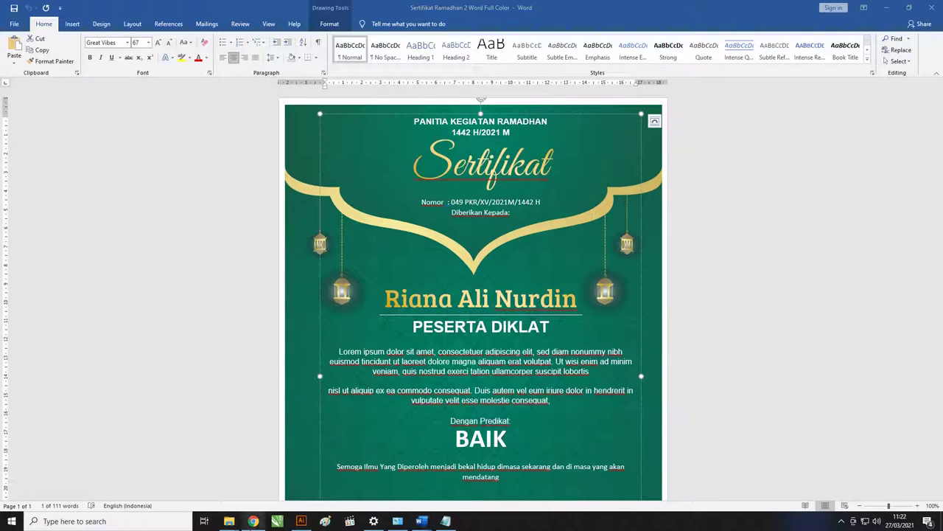
Open the Sertifikat Ramadhan 5 Word Full Color certificate from the Ramadhan 5 folder.
mouse_move(230, 523)
click(249, 501)
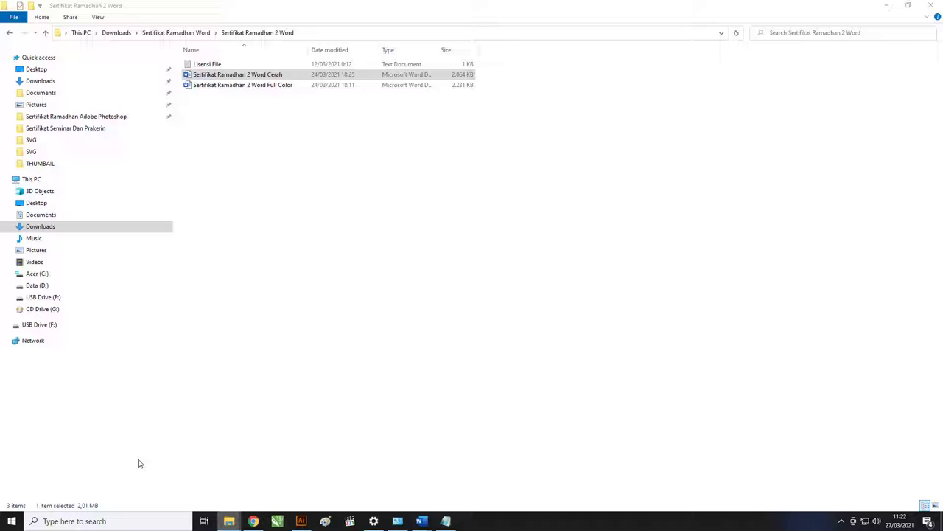
click(198, 34)
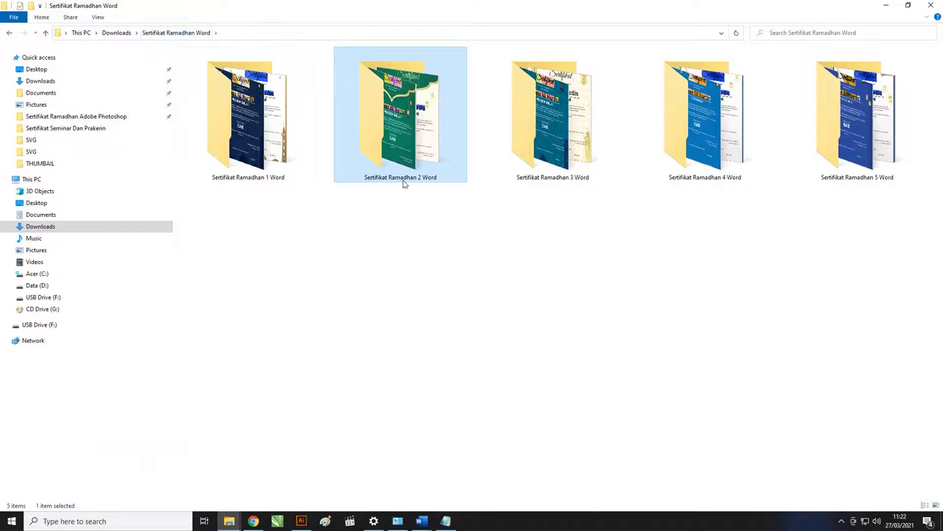
double_click(854, 152)
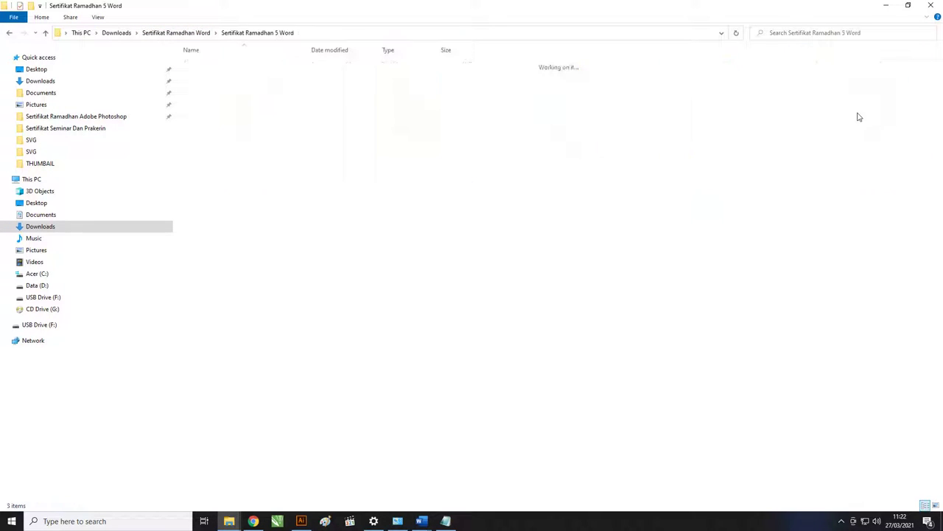
click(254, 77)
double_click(253, 77)
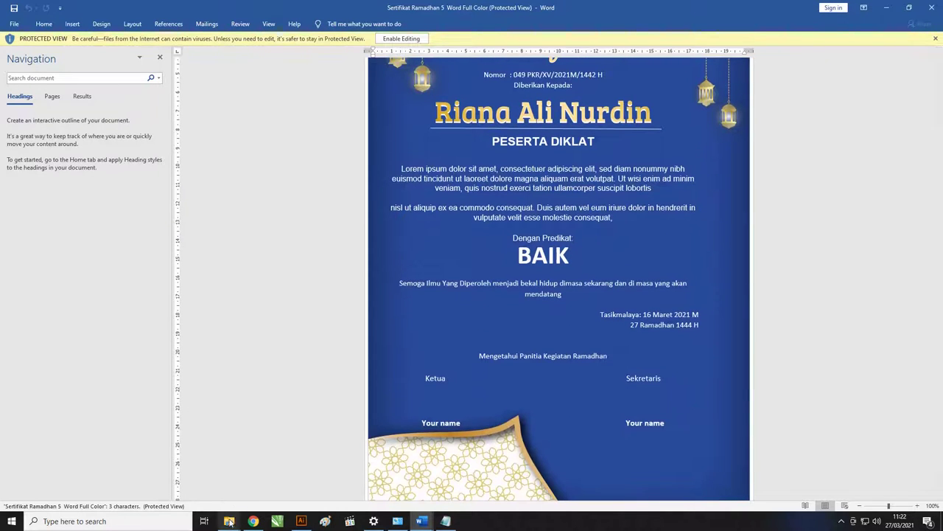
Return to the Ramadhan 5 Word folder and select its Cerah certificate file.
mouse_move(229, 520)
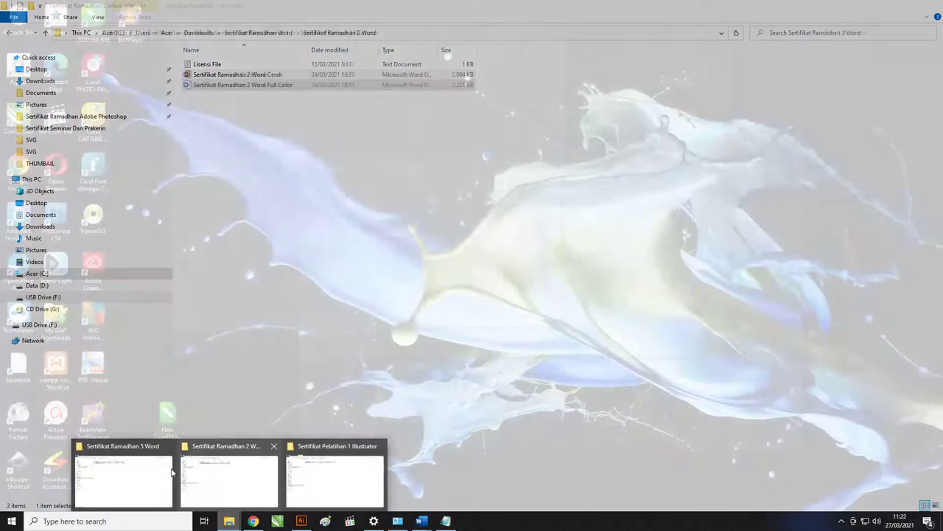
click(123, 479)
click(264, 86)
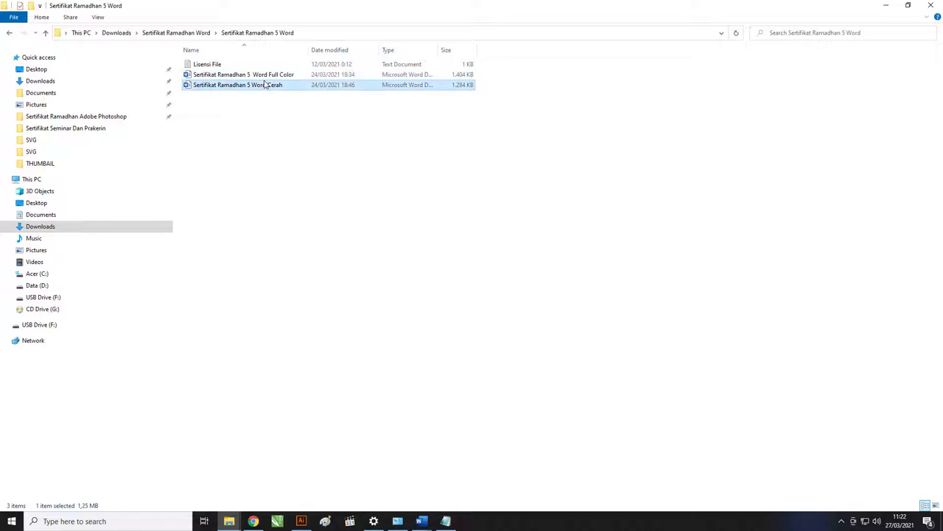
Open and skim the Ramadhan 5 Cerah certificate, then return to the Ramadhan 2 Cerah document.
double_click(265, 85)
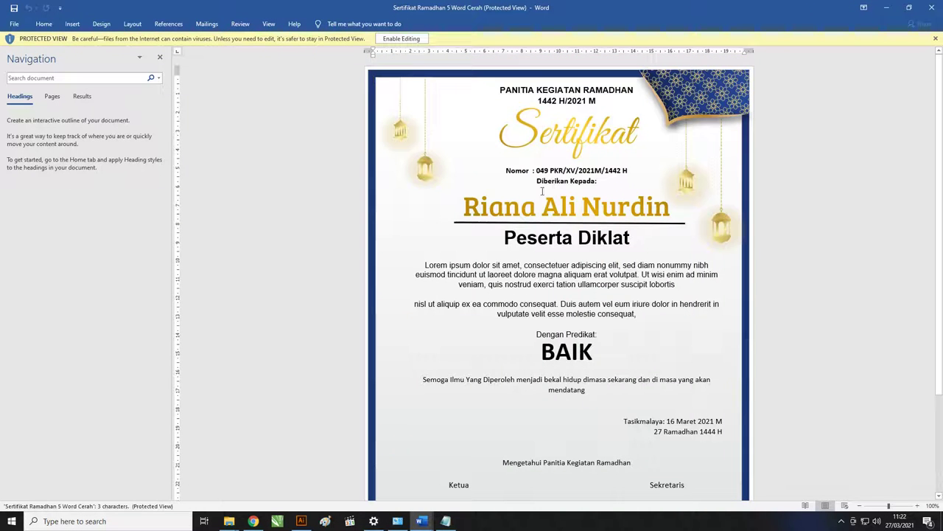
scroll(695, 219, down, 3)
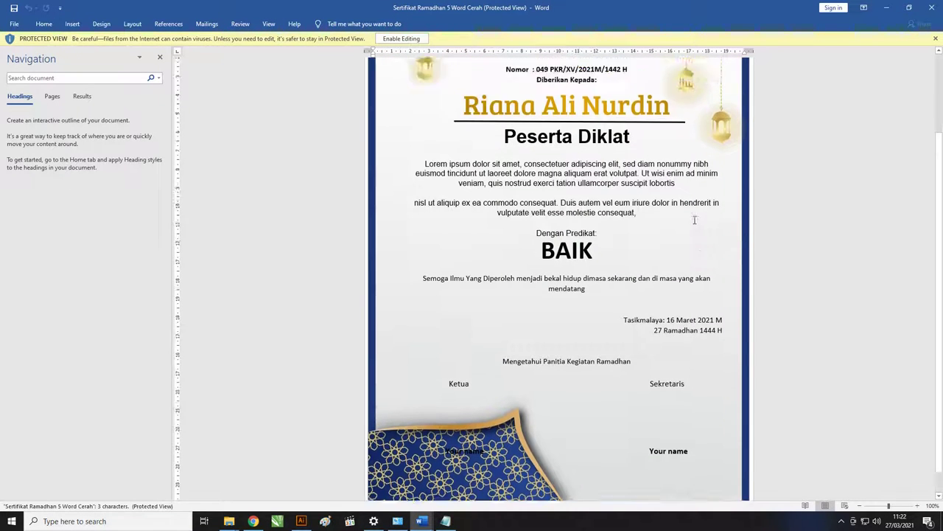
scroll(695, 220, up, 3)
scroll(694, 219, down, 3)
scroll(695, 219, up, 3)
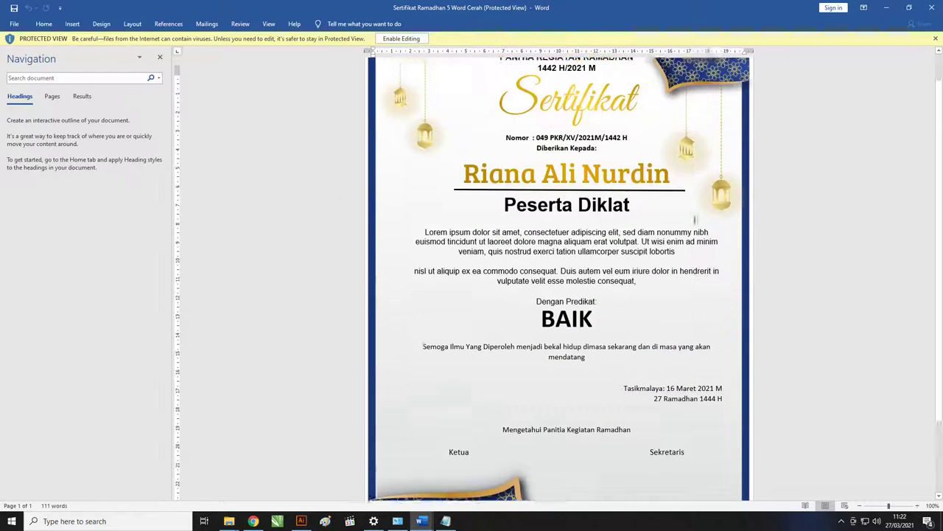
click(424, 522)
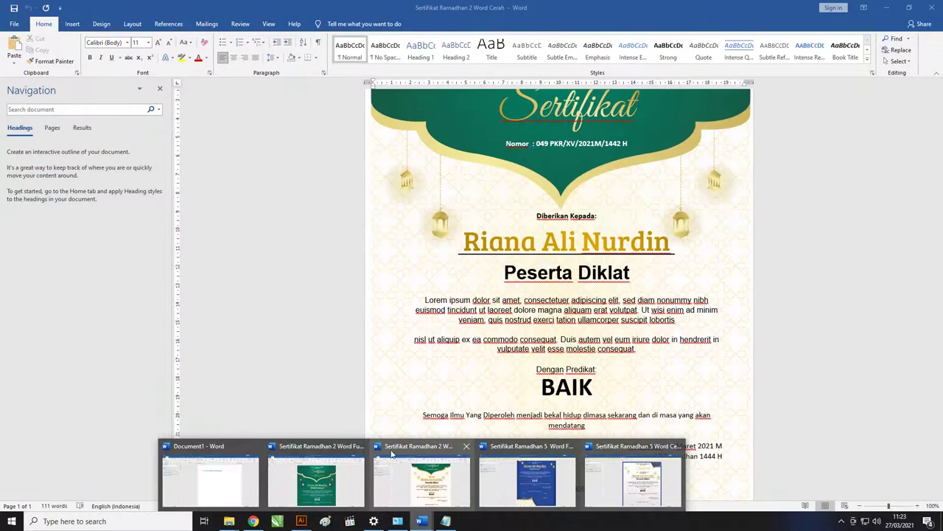
click(398, 477)
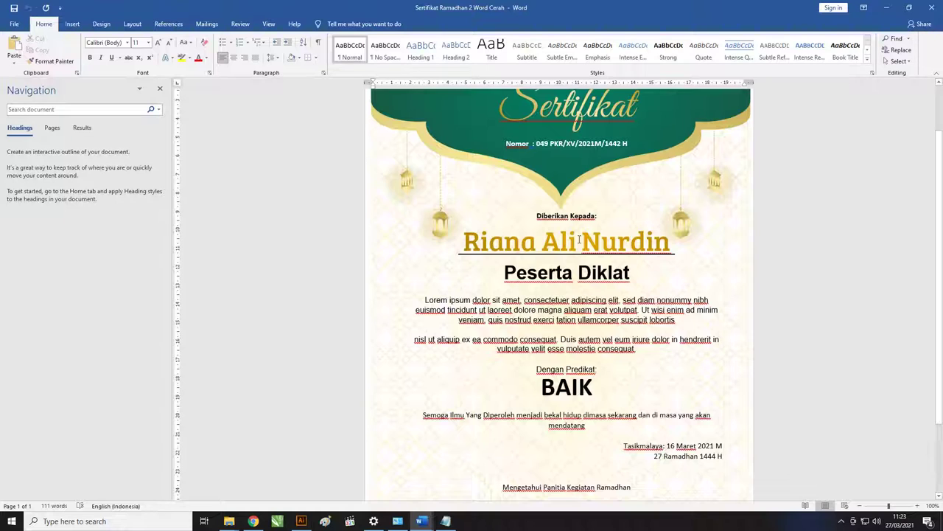
Select the Sertifikat title box and the recipient name line in the green certificate.
click(553, 153)
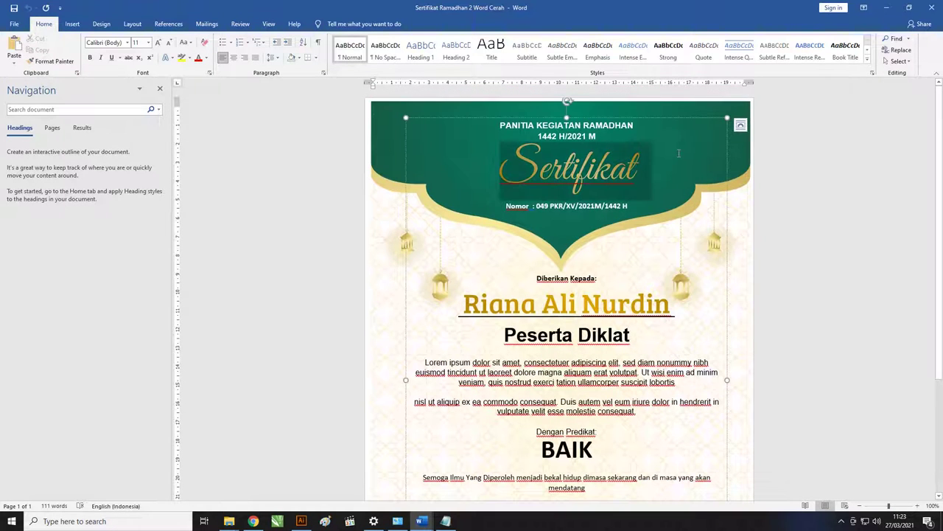
drag(501, 125, 643, 460)
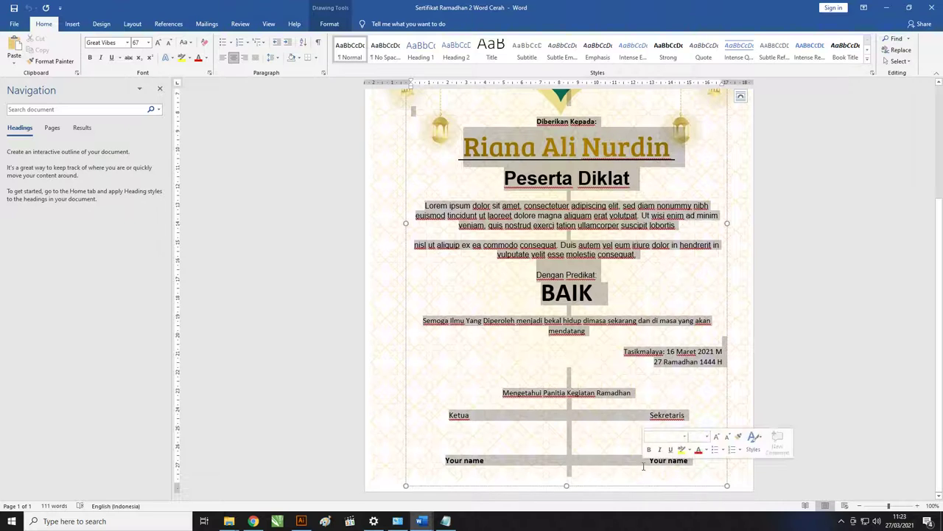
scroll(632, 226, up, 5)
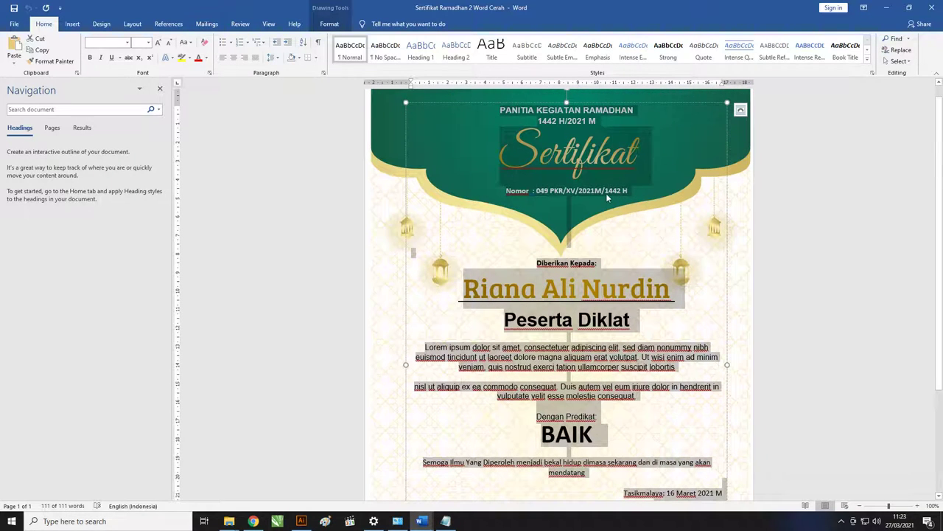
click(526, 138)
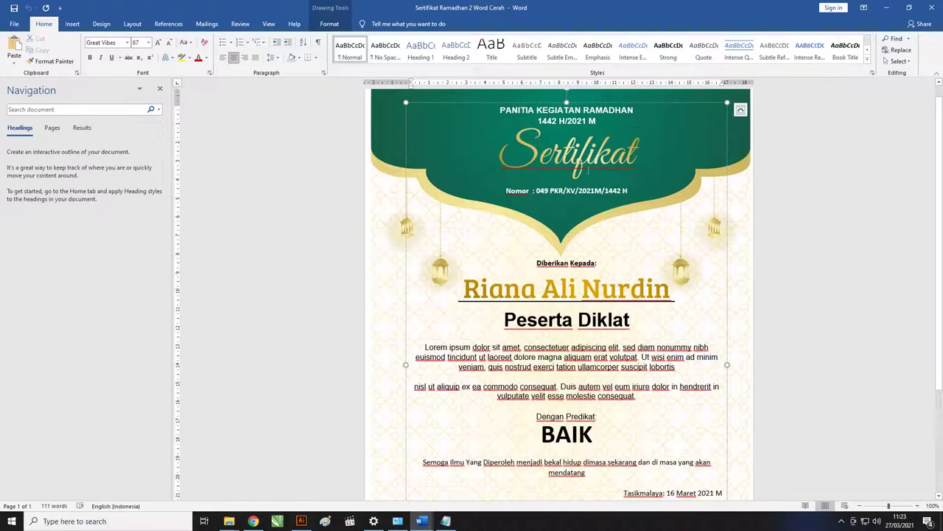
double_click(515, 134)
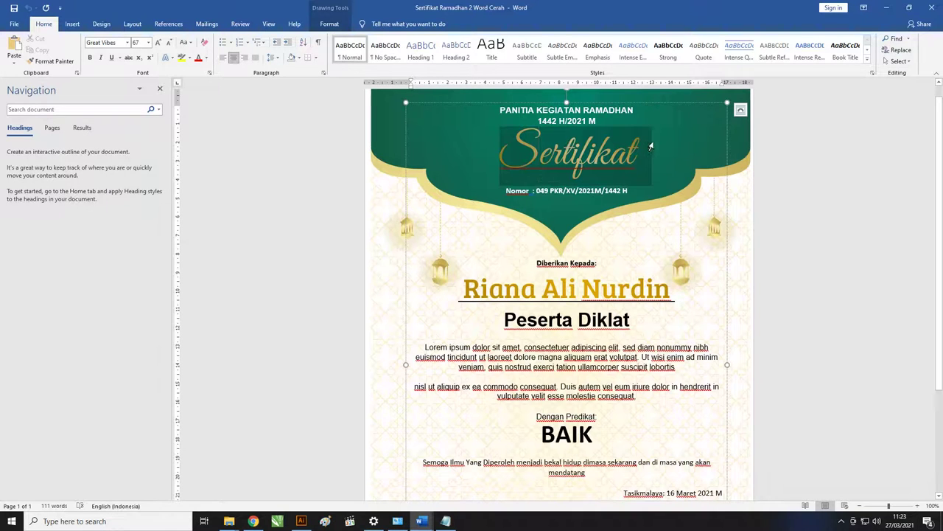
drag(463, 290, 656, 294)
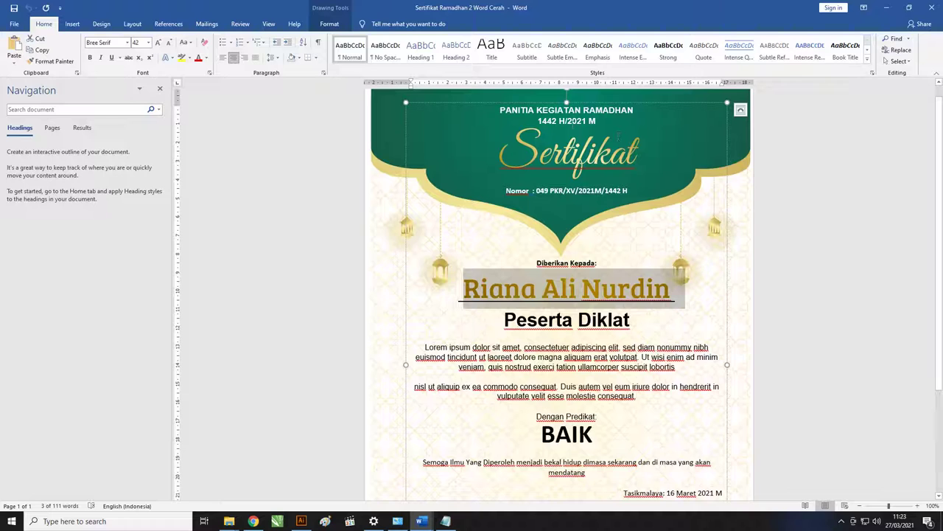
Check the title font (Great Vibes 67) and recipient name font (Bree Serif 42).
click(597, 148)
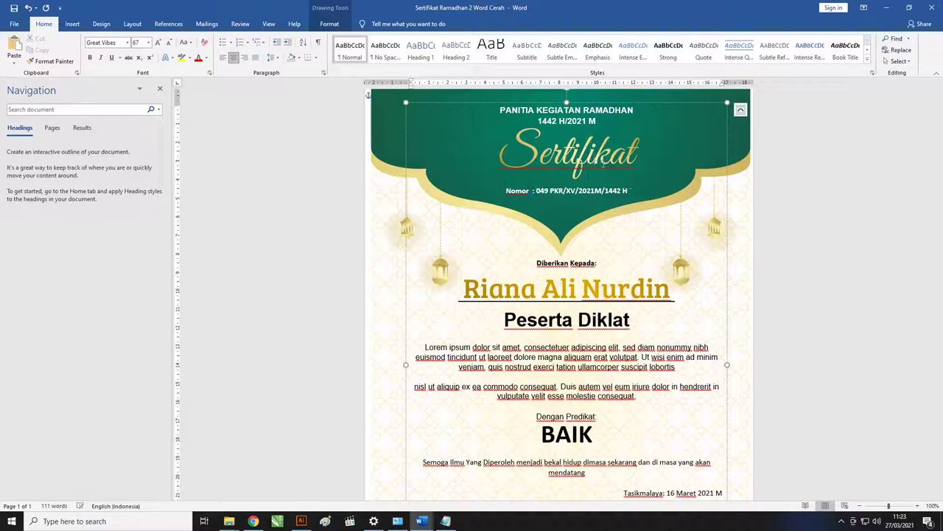
double_click(594, 156)
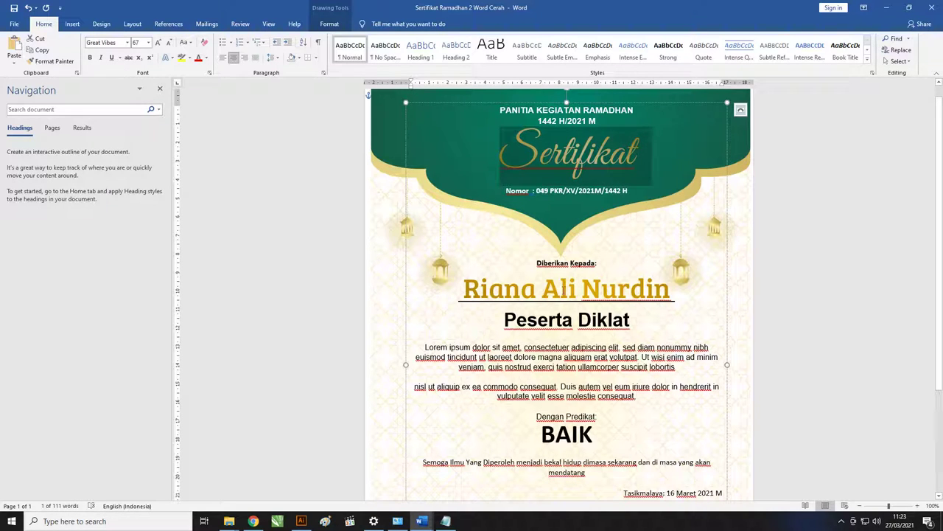
double_click(563, 290)
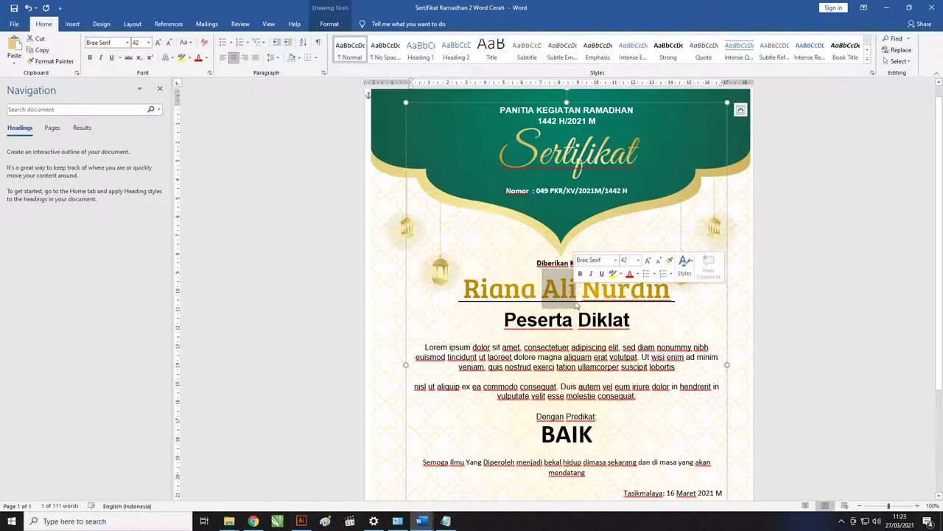
click(575, 302)
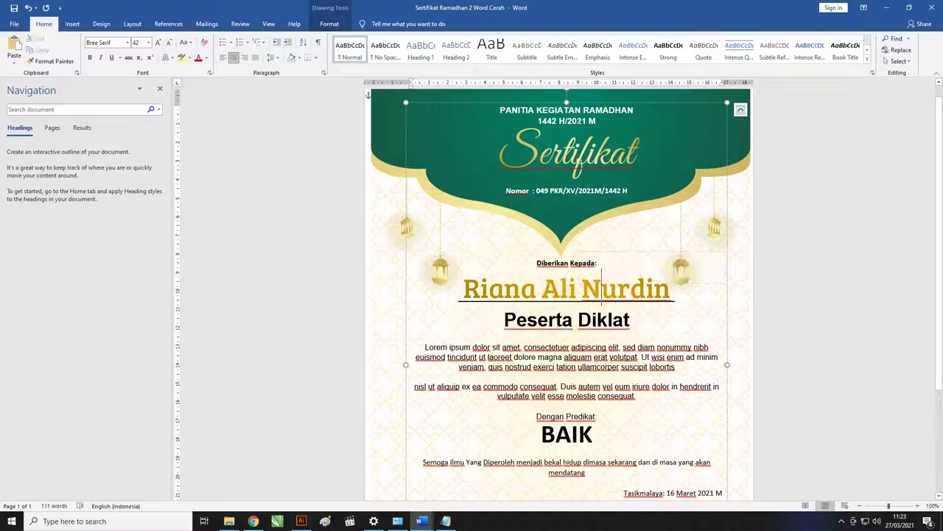
double_click(653, 140)
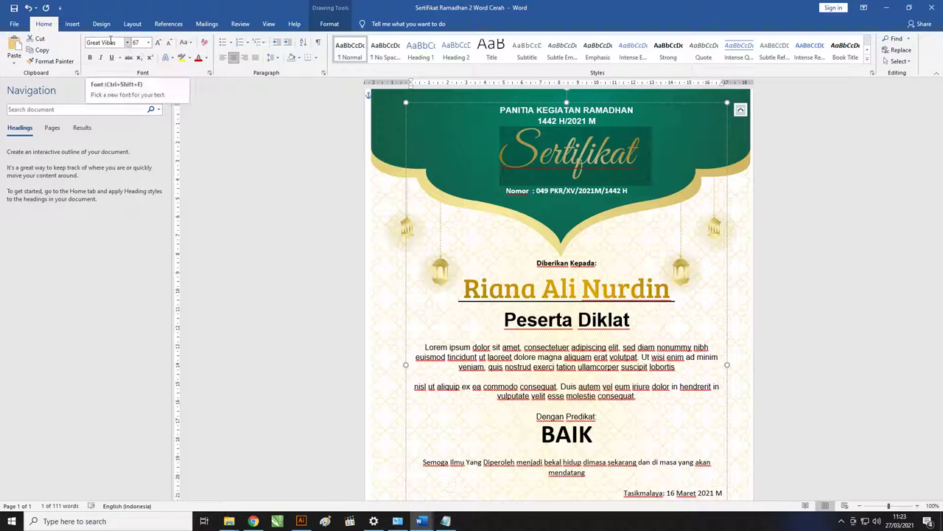
drag(465, 289, 685, 289)
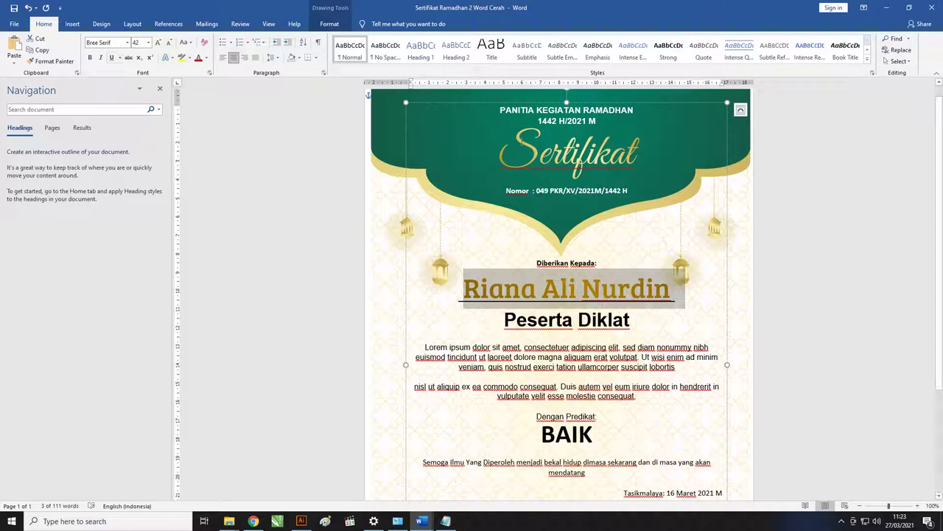
double_click(561, 174)
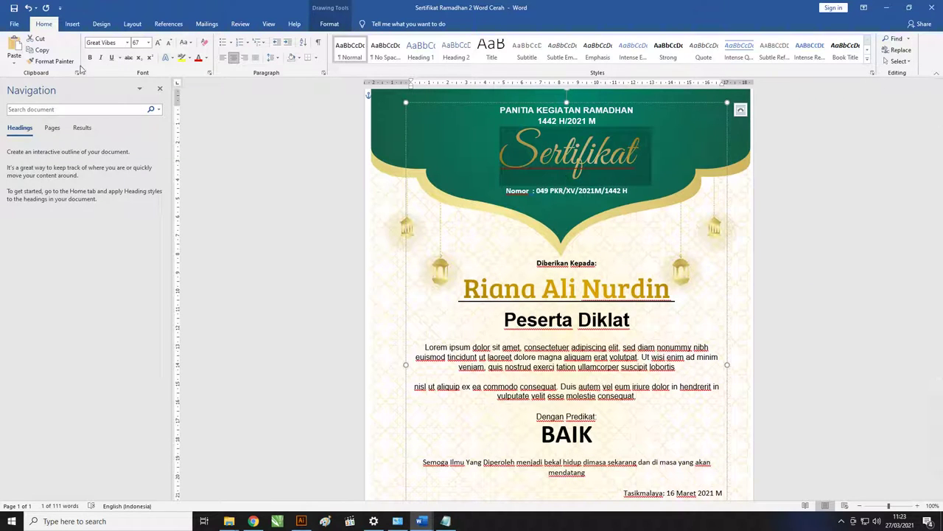
Toggle bold on the Sertifikat title and remove it again, leaving the title unbolded.
key(ctrl+b)
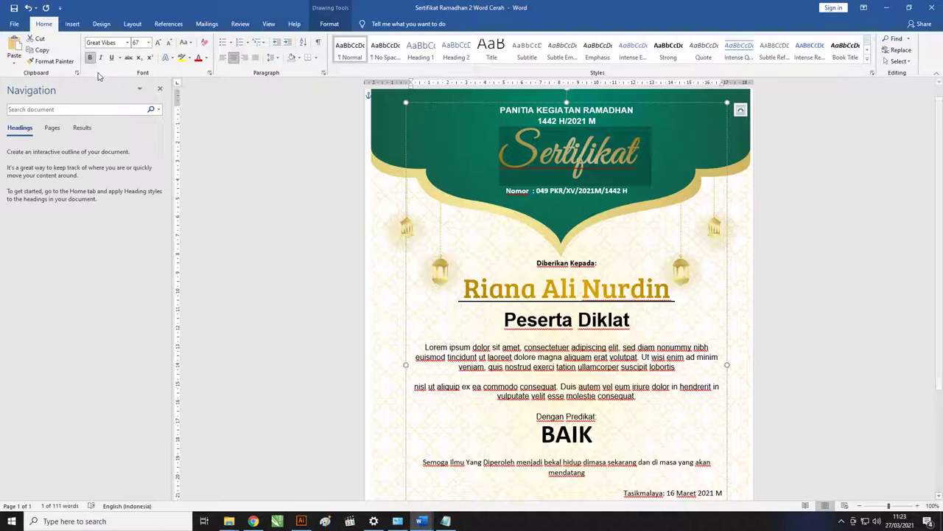
click(90, 59)
click(90, 58)
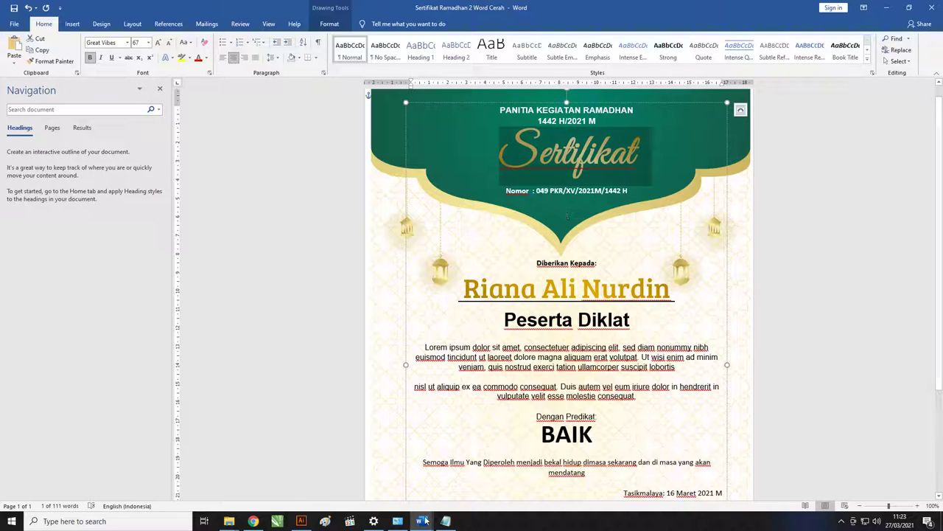
click(422, 522)
Bring the blue Ramadhan 5 Full Color certificate forward, enable editing, and close the navigation pane.
click(528, 479)
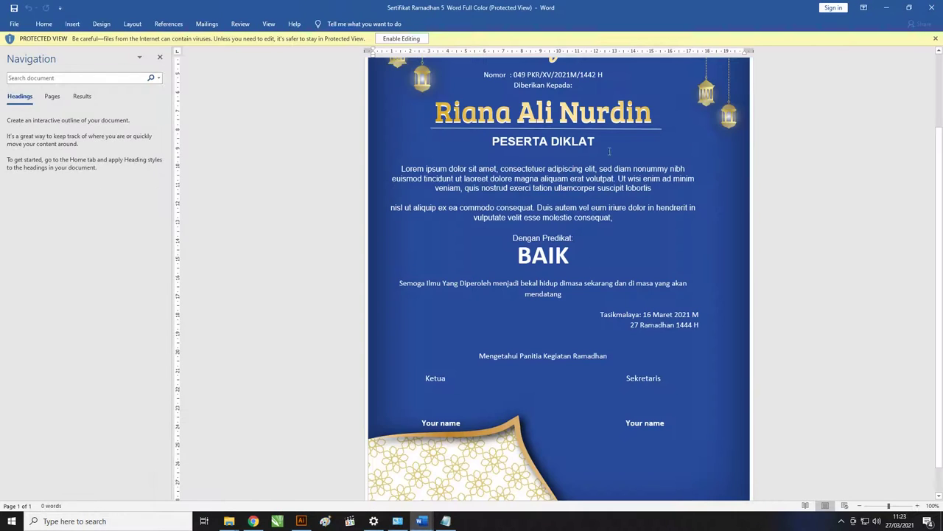
scroll(459, 126, up, 2)
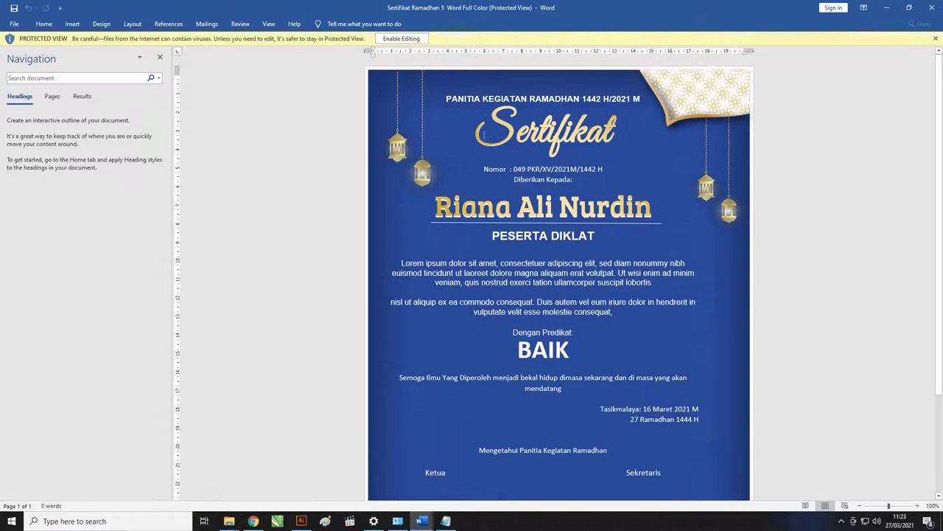
drag(482, 133, 625, 140)
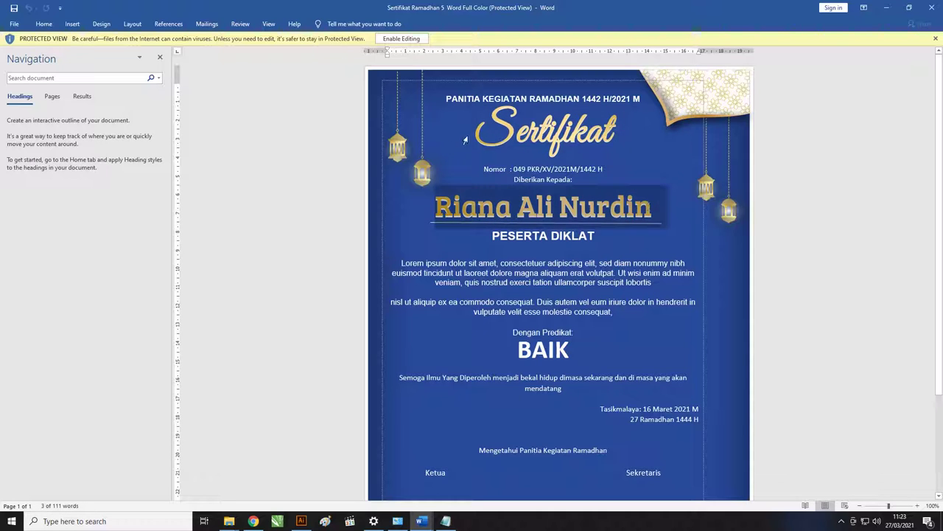
drag(487, 126, 621, 133)
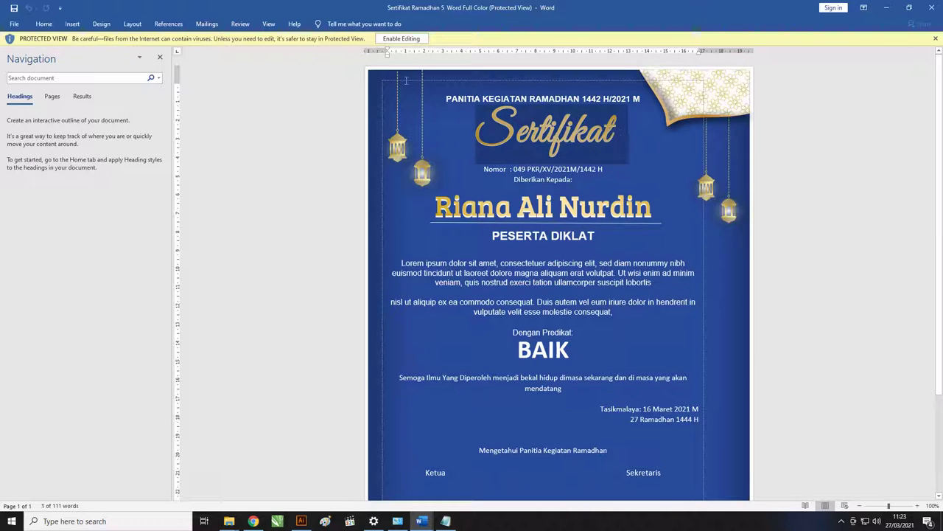
click(399, 40)
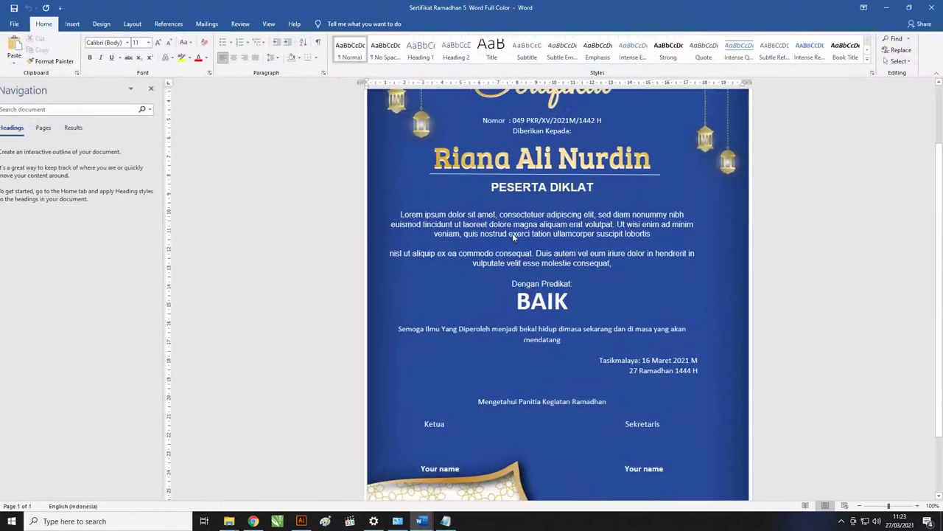
scroll(941, 200, up, 2)
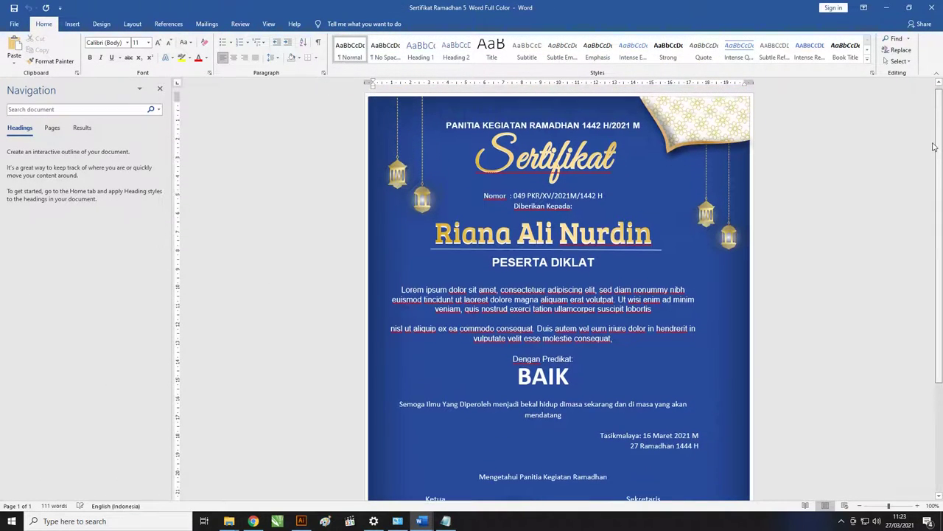
click(162, 89)
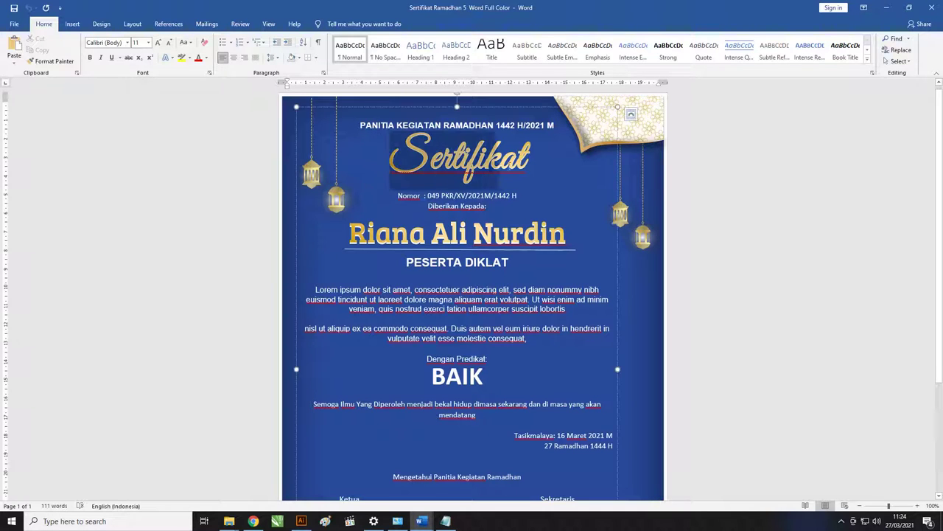
drag(390, 161, 543, 164)
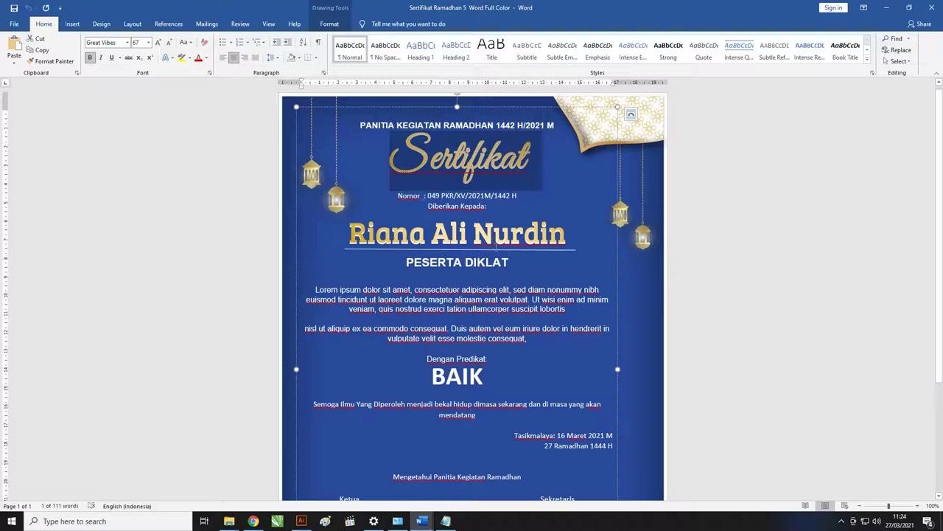
scroll(928, 198, up, 1)
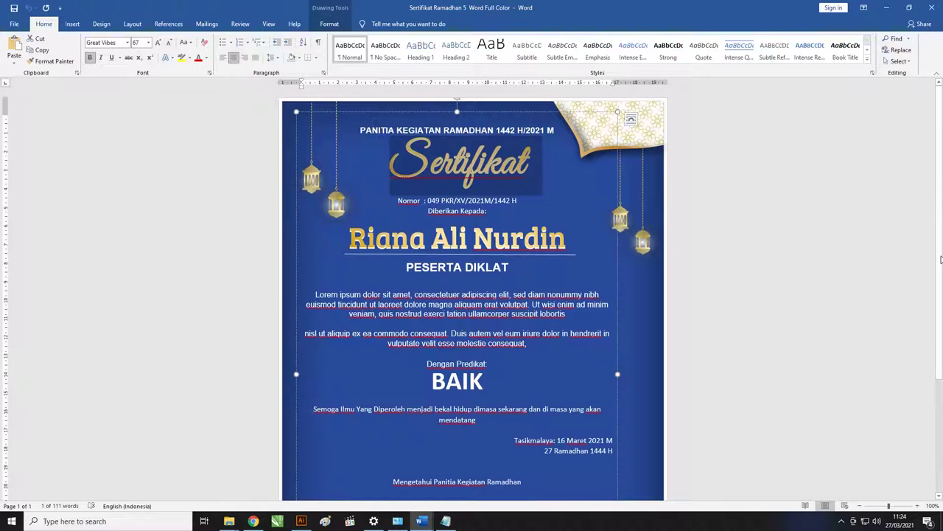
click(431, 171)
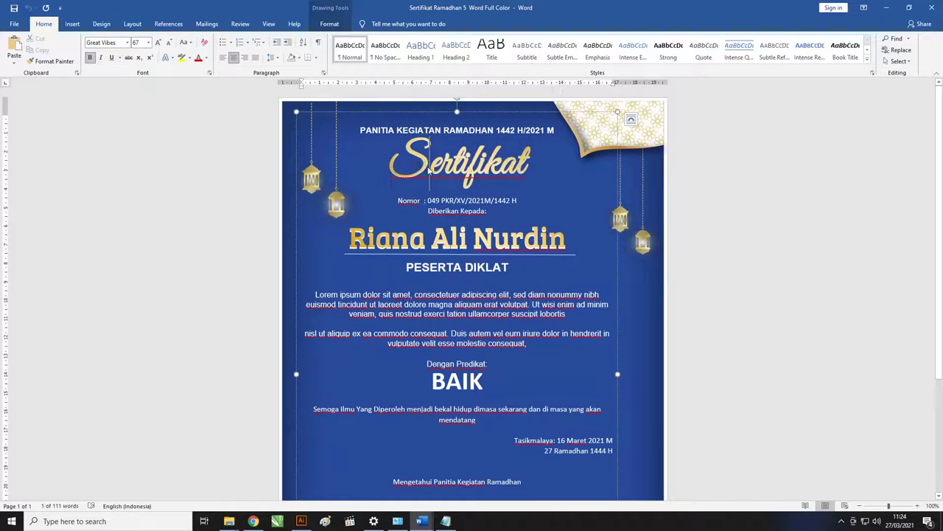
double_click(457, 164)
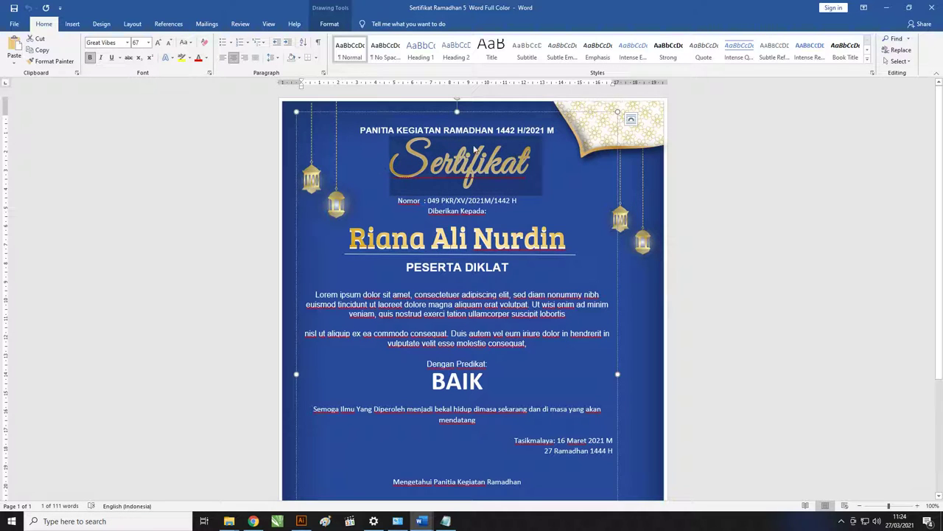
click(421, 174)
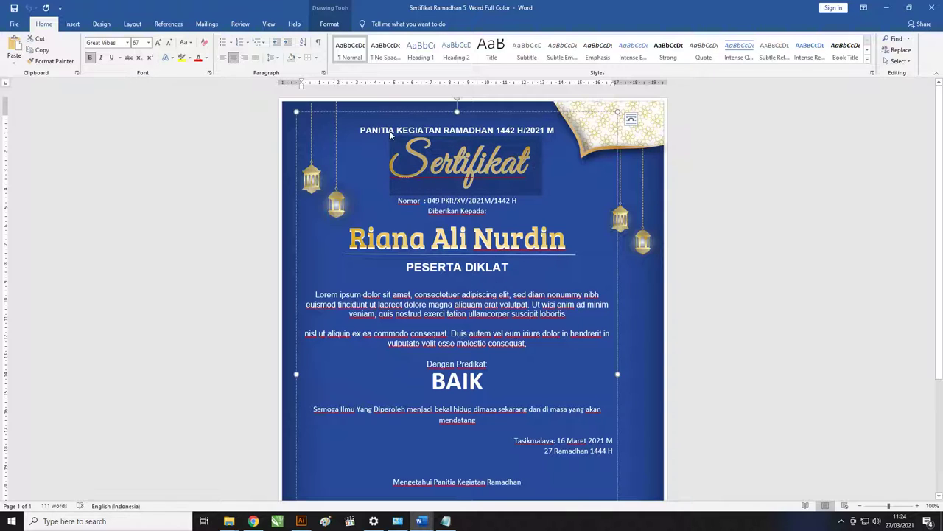
double_click(394, 141)
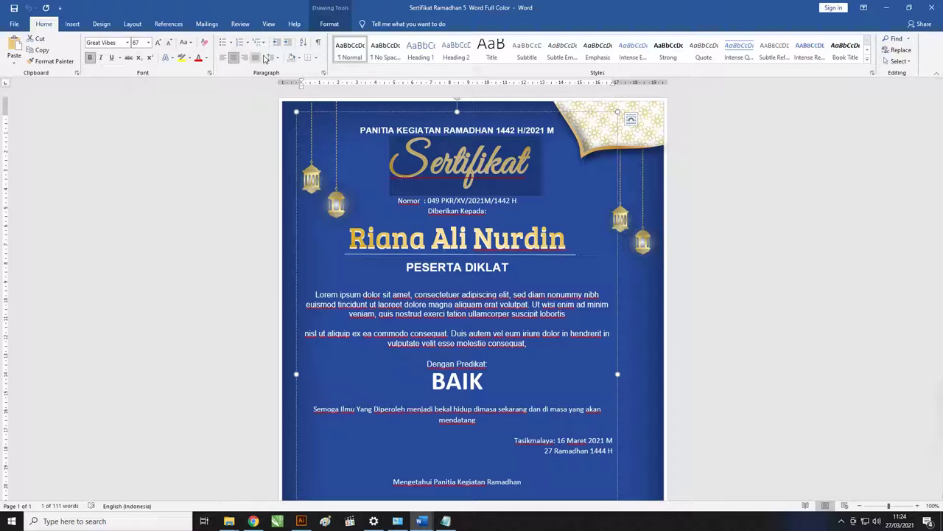
Browse the text fill colours and preview preset text art styles on the Sertifikat title.
click(328, 26)
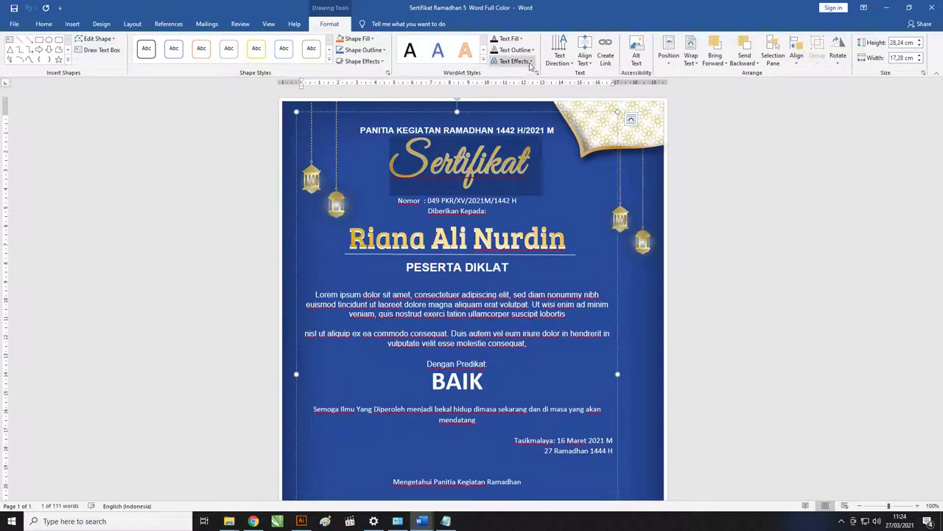
click(521, 39)
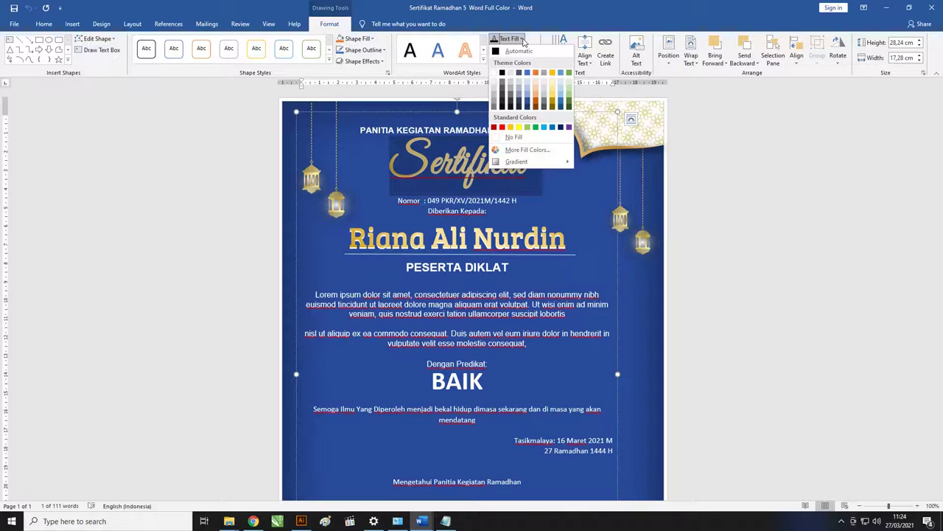
mouse_move(521, 166)
click(485, 63)
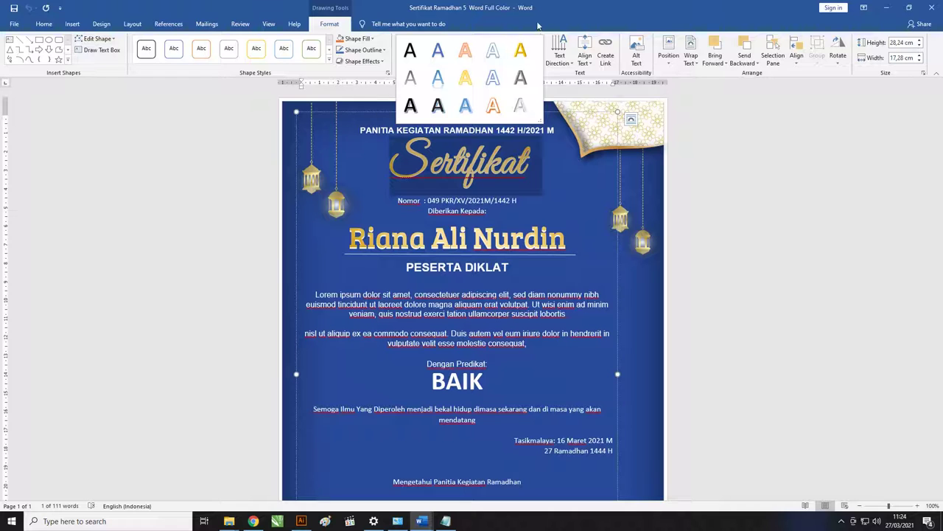
Open More Gradients to show the title's full gradient text-fill settings.
click(538, 25)
click(519, 39)
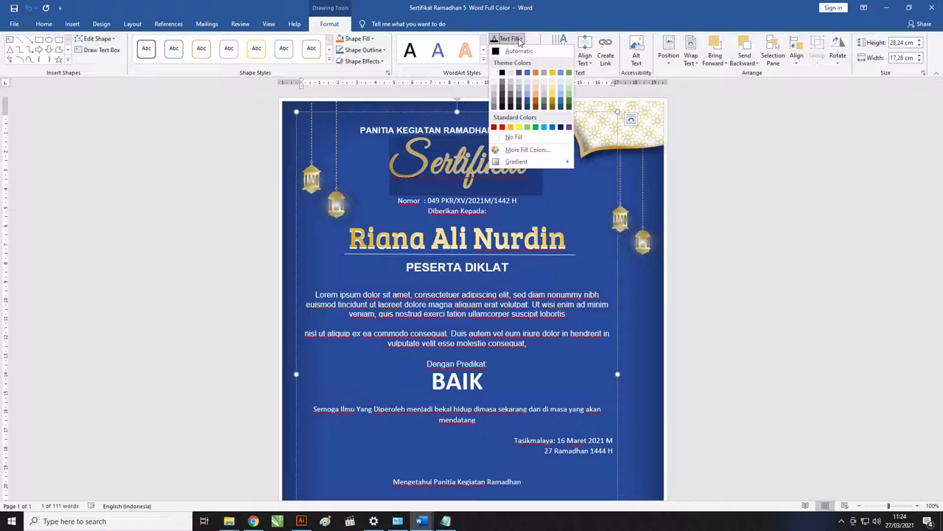
mouse_move(522, 163)
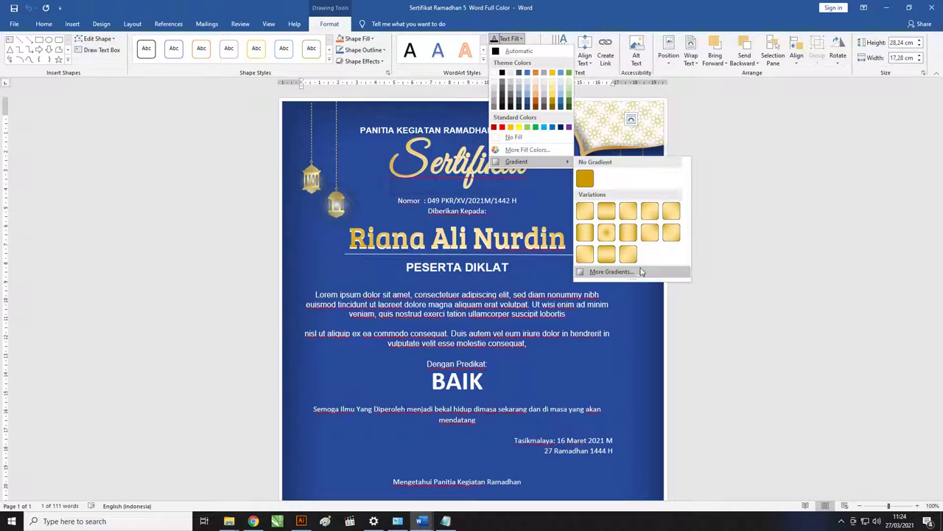
click(642, 272)
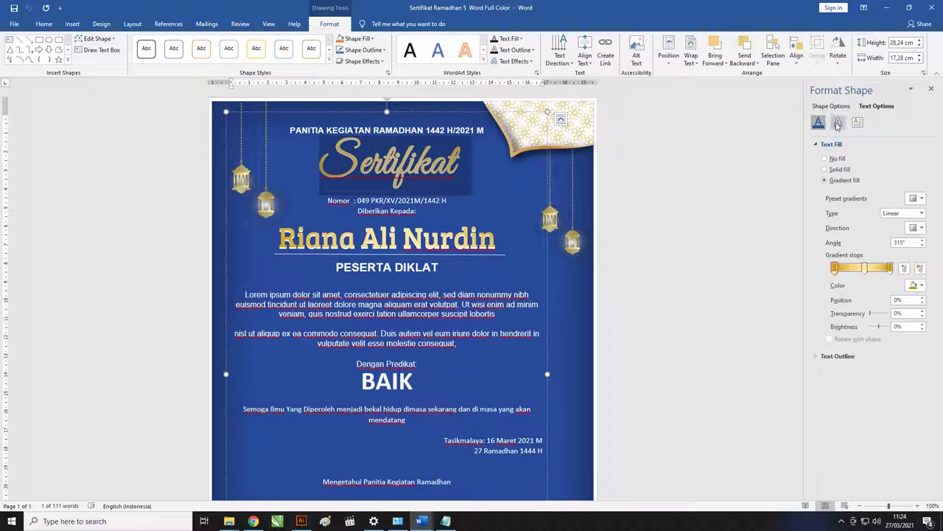
click(837, 124)
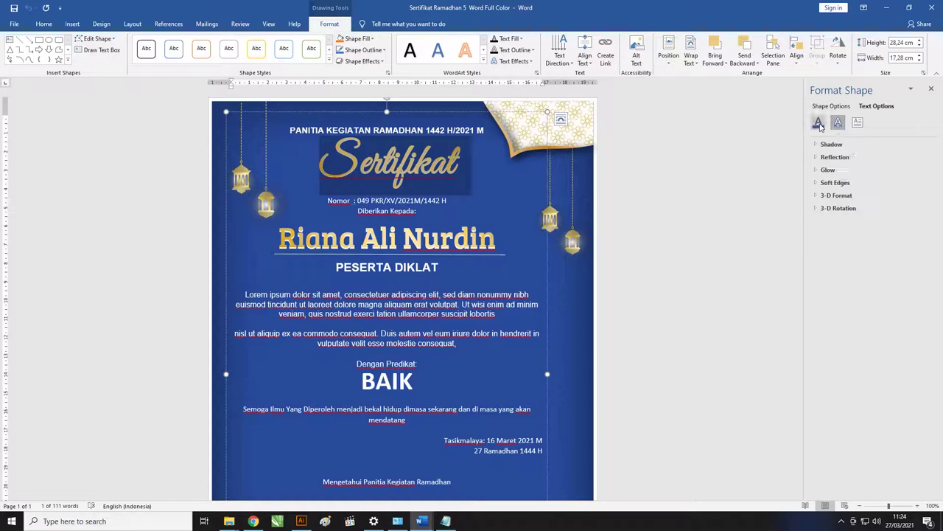
click(818, 122)
click(829, 106)
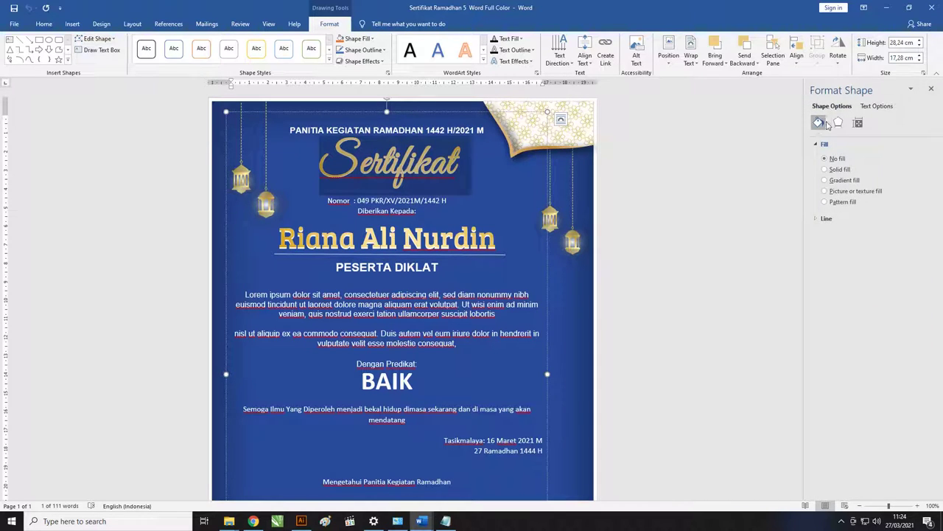
click(826, 169)
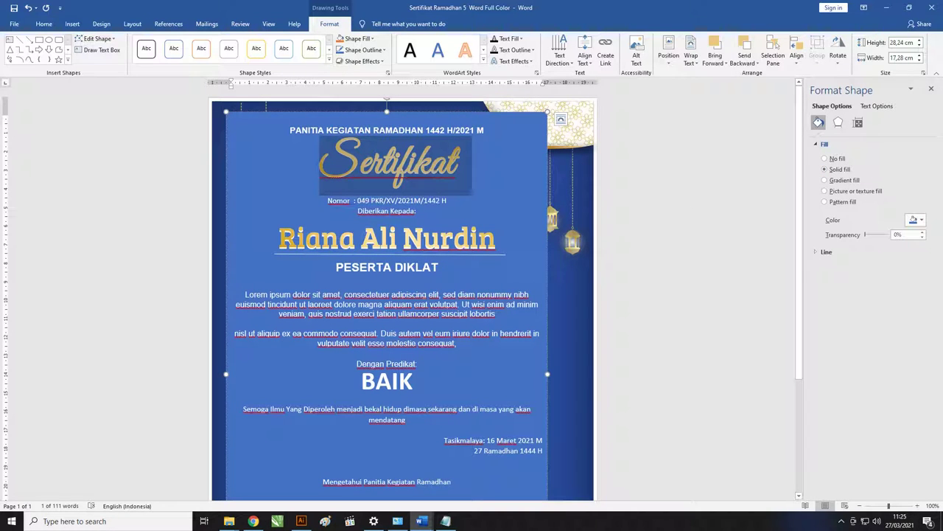
click(825, 159)
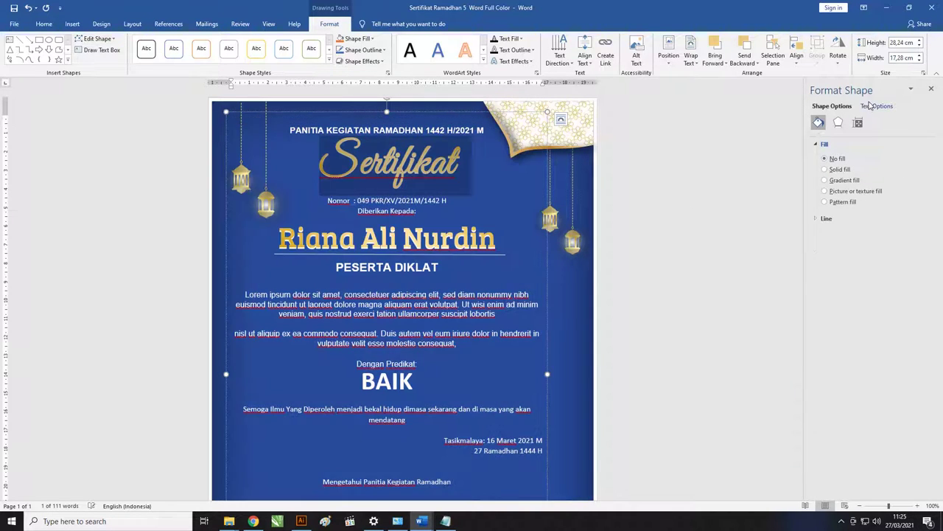
click(876, 106)
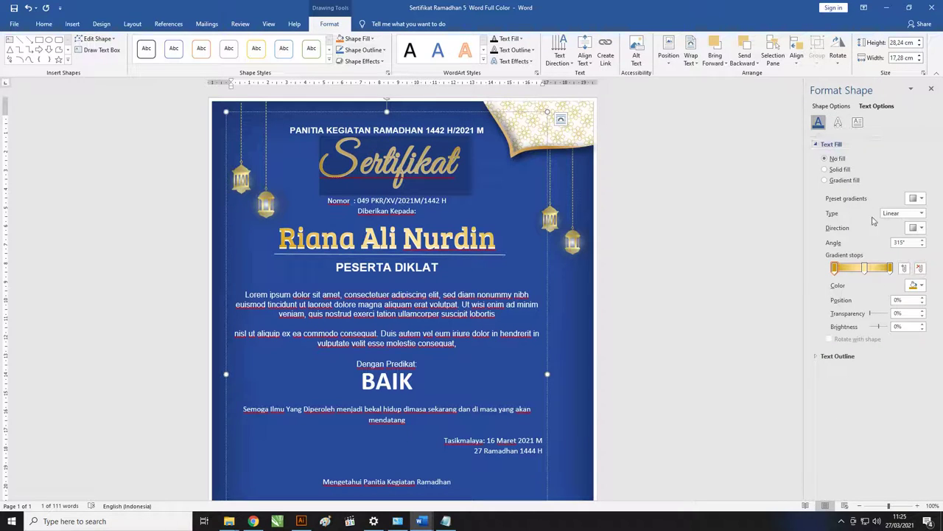
Apply a gradient fill to the title, try a green stop at 75%, then undo to gold.
click(826, 180)
mouse_move(890, 269)
mouse_down()
mouse_move(853, 270)
mouse_move(870, 269)
mouse_up()
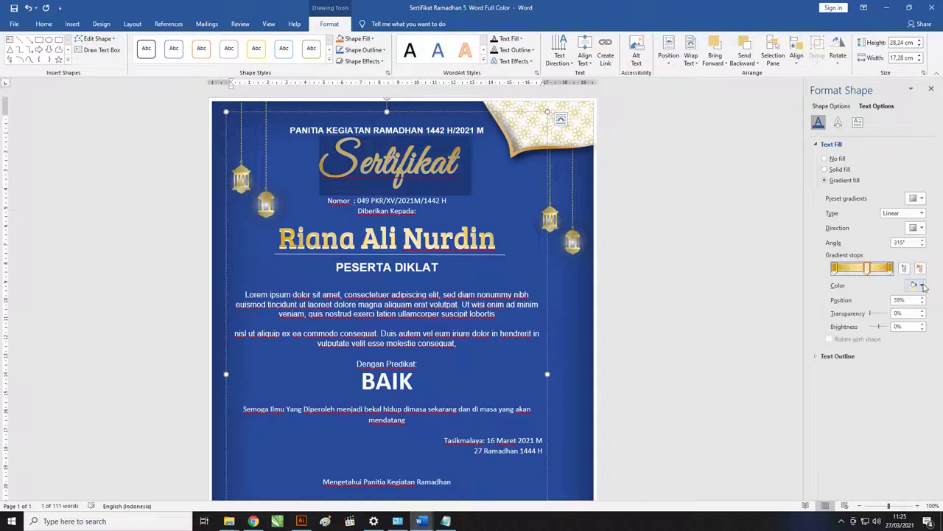
click(921, 286)
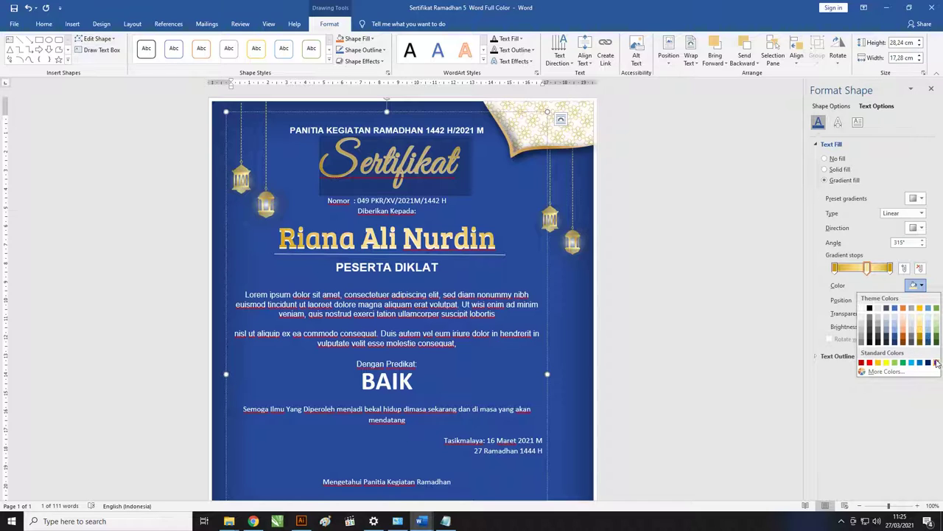
click(900, 365)
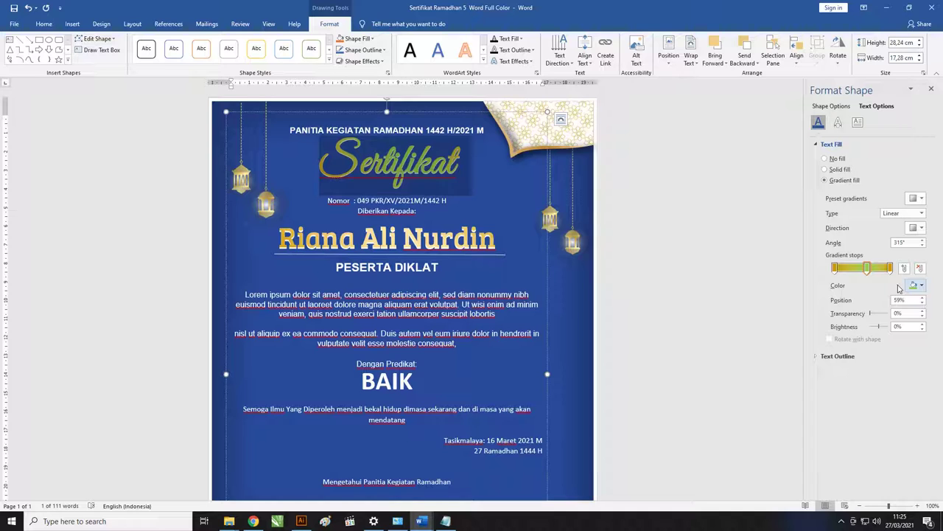
click(514, 197)
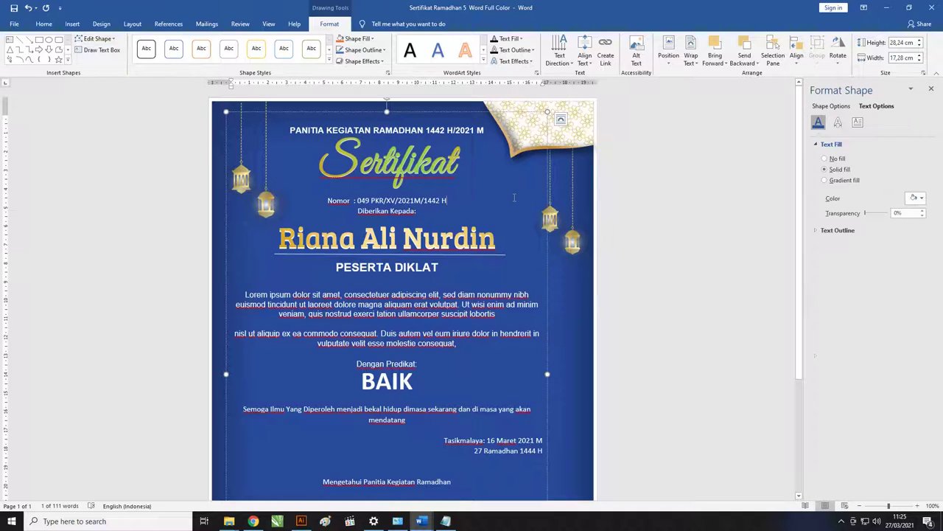
key(ctrl+z)
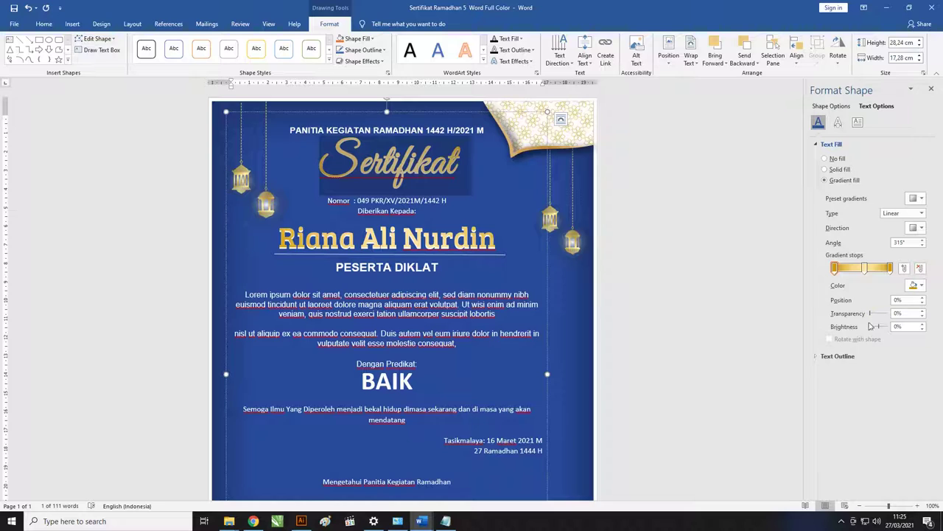
Tweak stop brightness, set a diagonal 315° direction, and open the 100% end stop's colours.
click(922, 324)
mouse_move(880, 330)
mouse_down()
mouse_move(850, 328)
mouse_move(880, 327)
mouse_up()
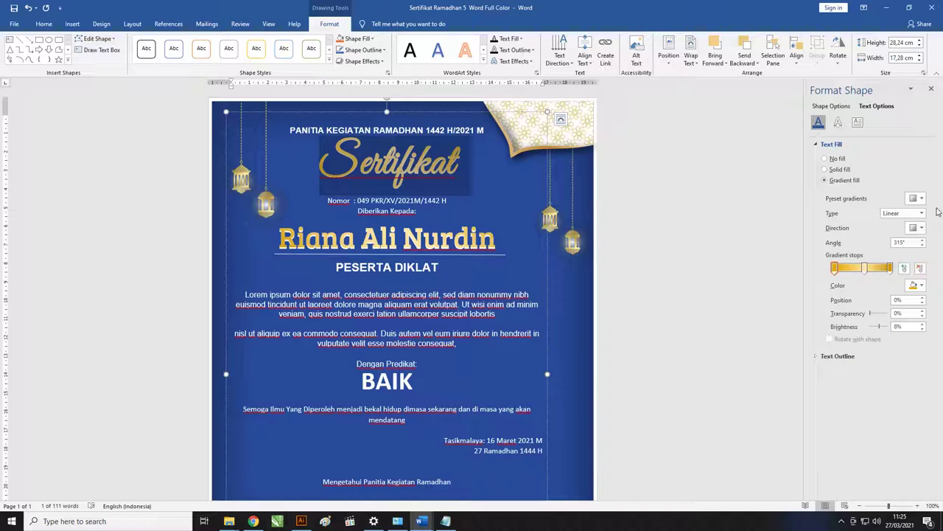
click(921, 228)
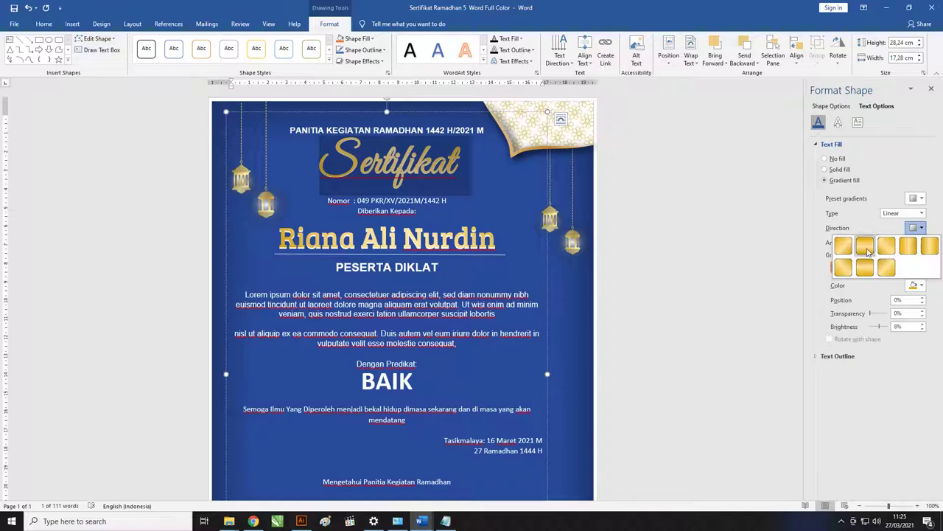
click(855, 270)
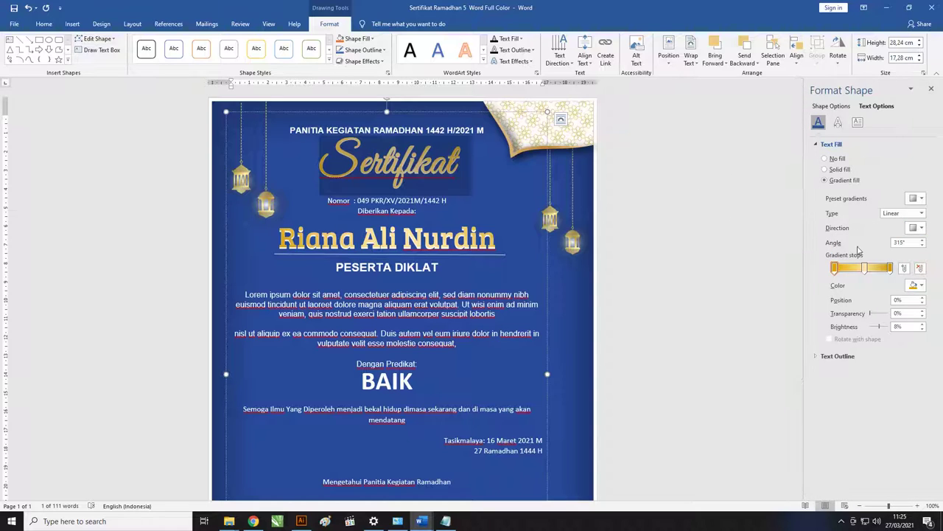
click(890, 268)
click(915, 286)
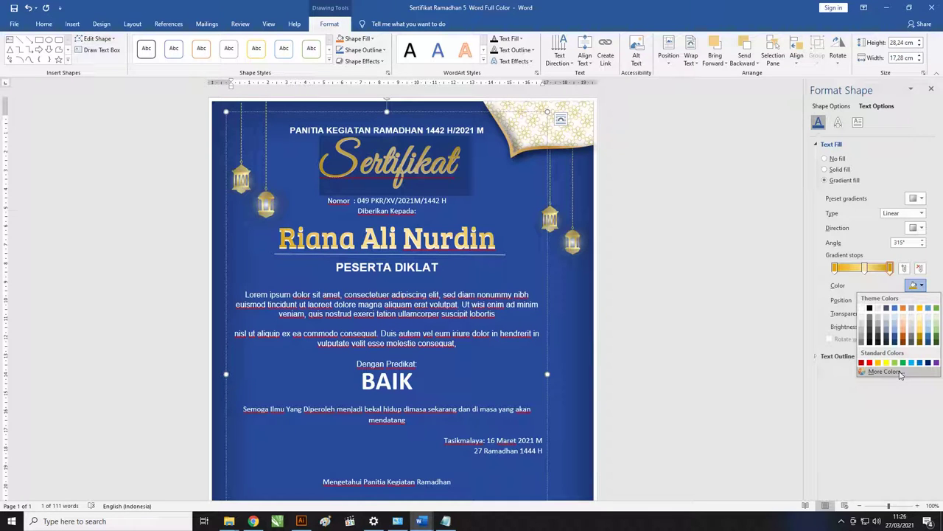
Set the gradient's end stop to a custom dark gold, #A87C00.
click(899, 372)
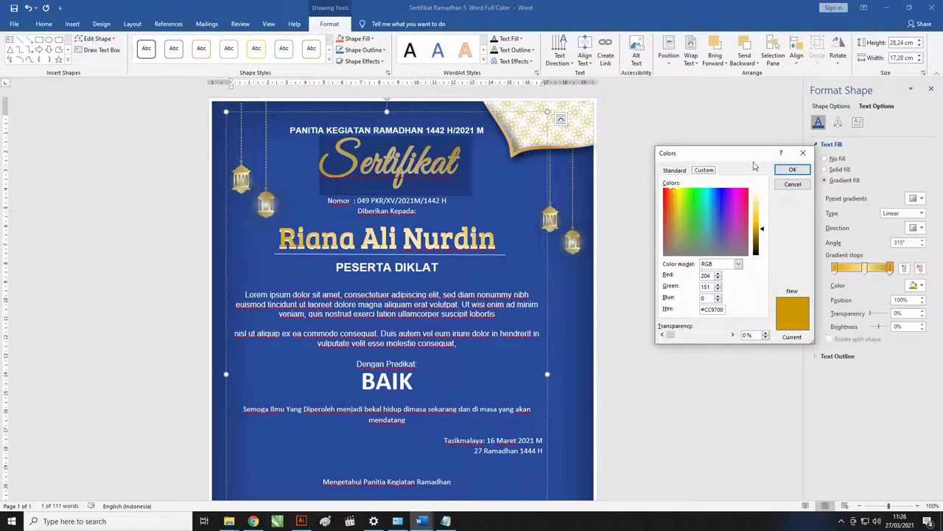
drag(777, 163, 651, 143)
click(587, 156)
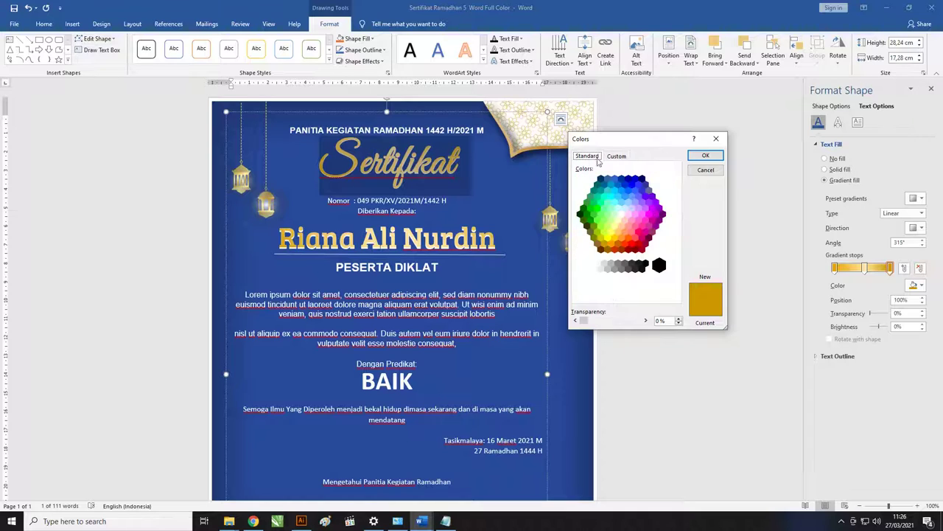
click(612, 157)
drag(661, 141, 618, 134)
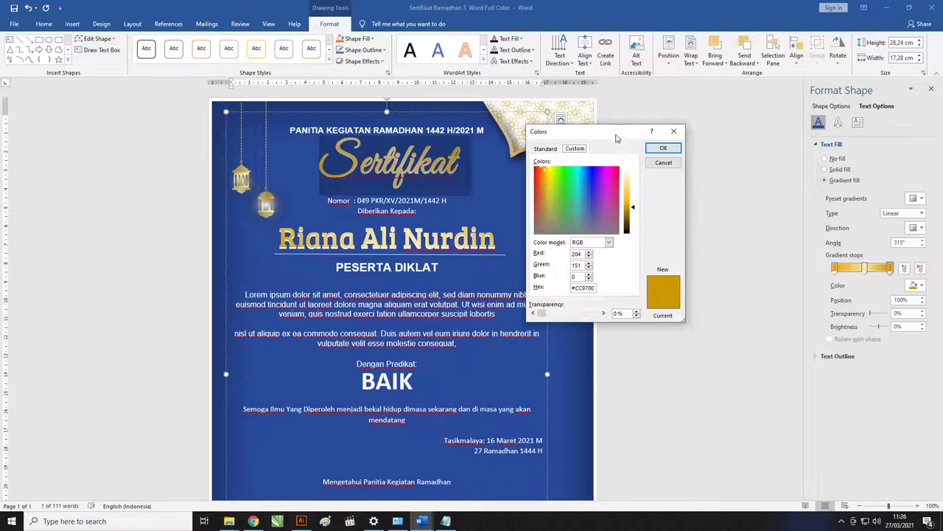
drag(633, 207, 633, 215)
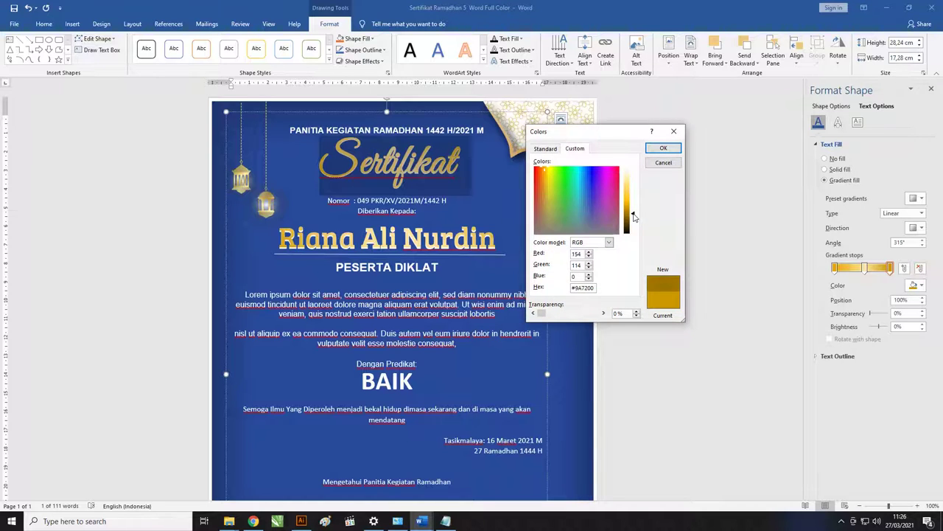
click(663, 148)
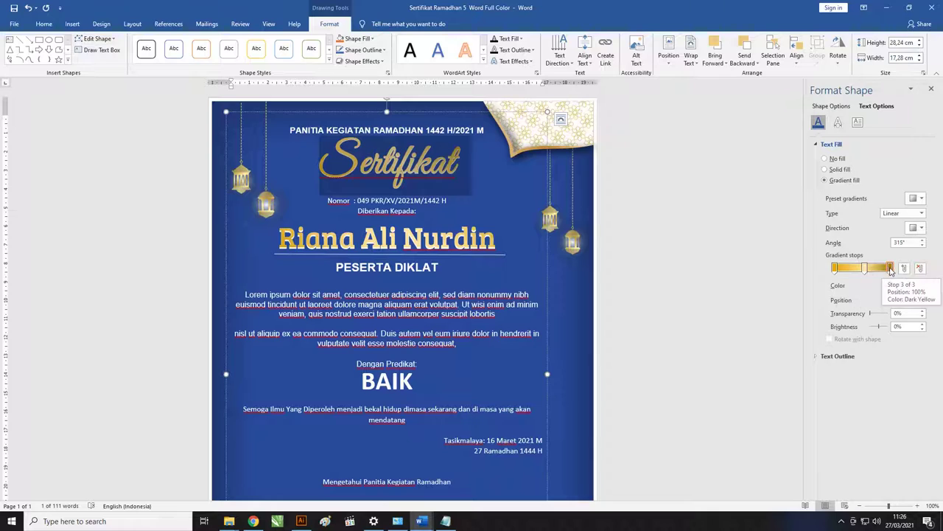
Rearrange the gradient stops (82%, 18%), remove the 0% stop, then reselect Sertifikat.
drag(890, 269, 880, 271)
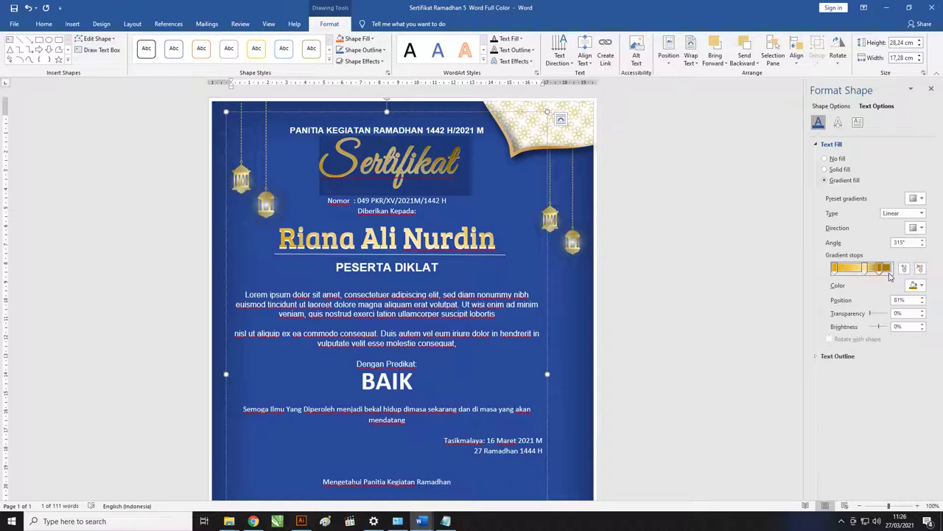
click(889, 273)
drag(889, 273, 846, 271)
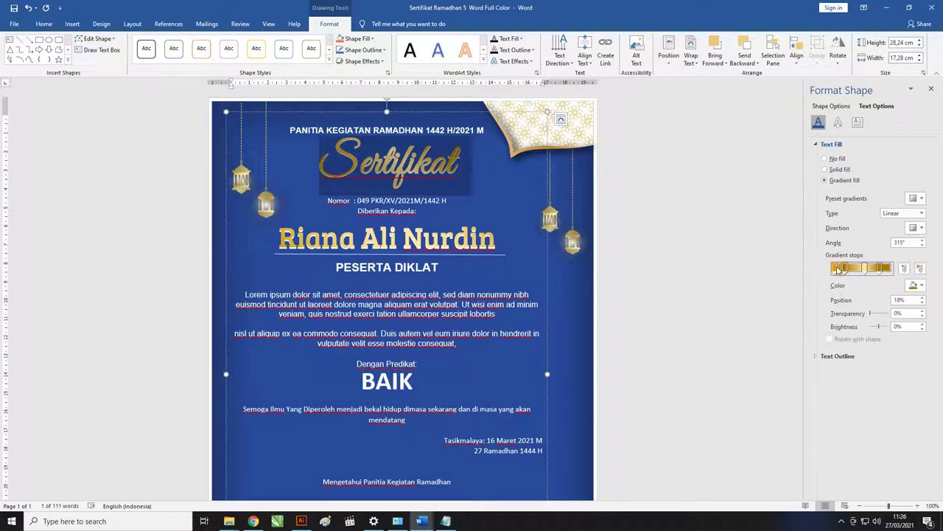
click(919, 269)
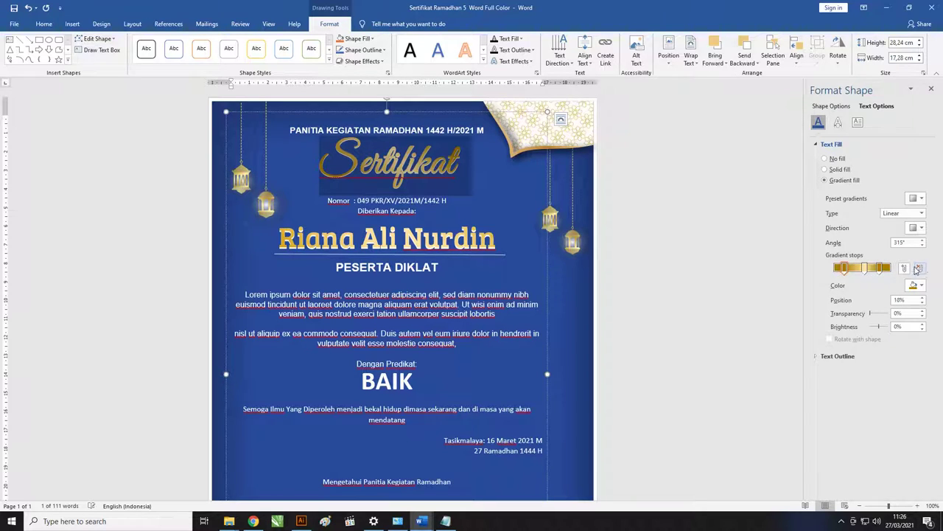
mouse_move(841, 272)
mouse_down()
mouse_move(833, 271)
mouse_move(853, 269)
mouse_up()
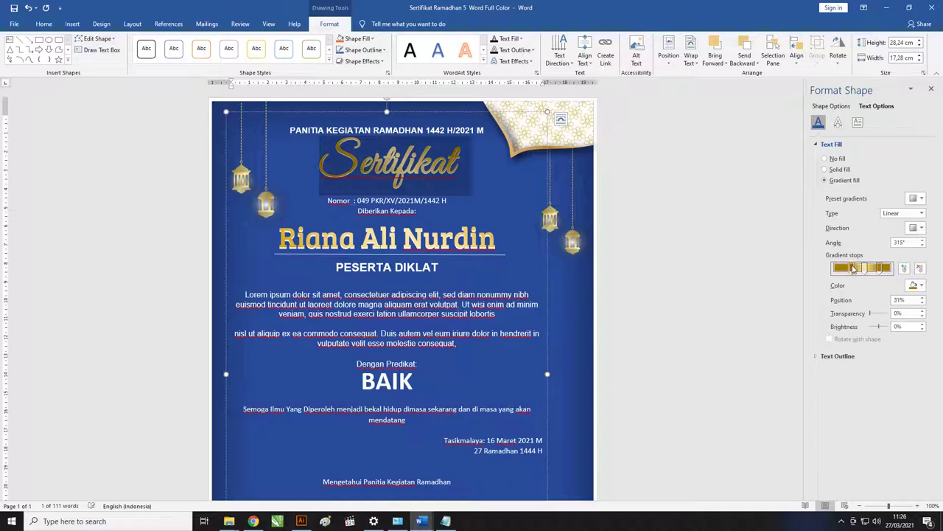
click(383, 174)
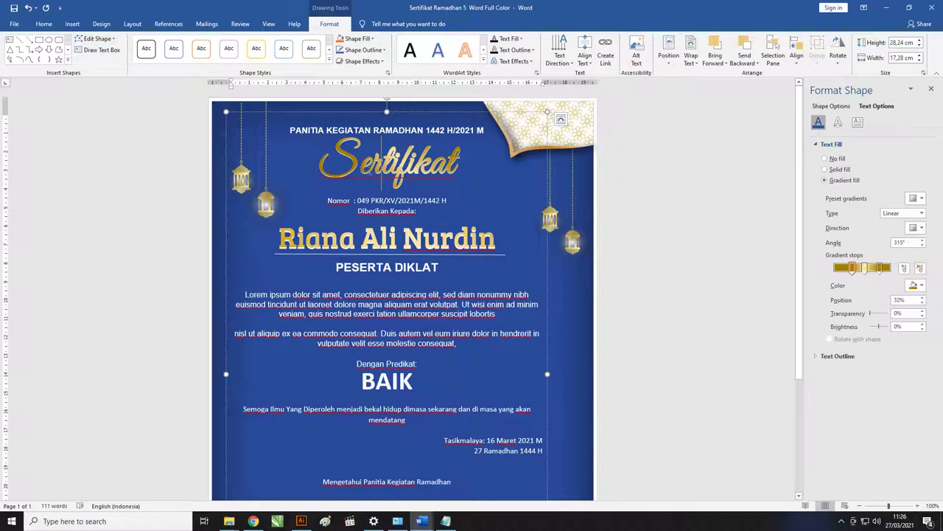
drag(340, 156, 471, 176)
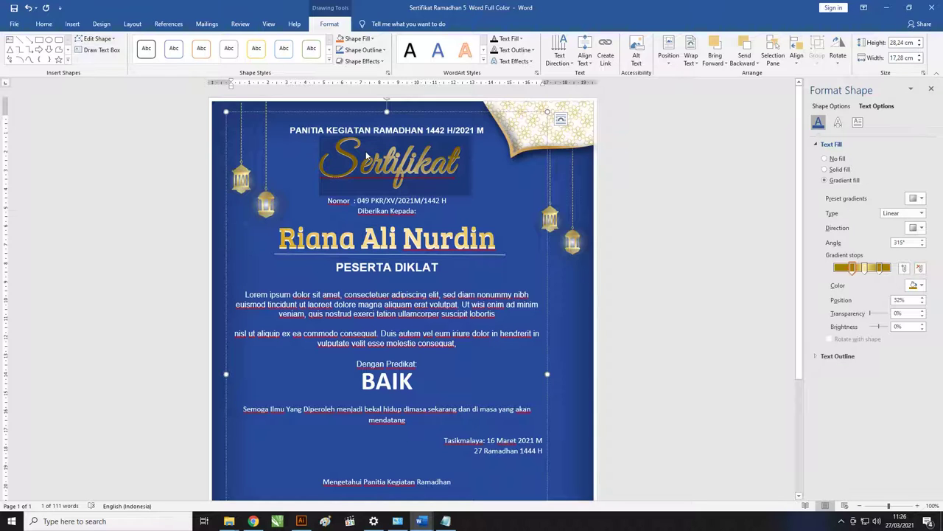
click(44, 23)
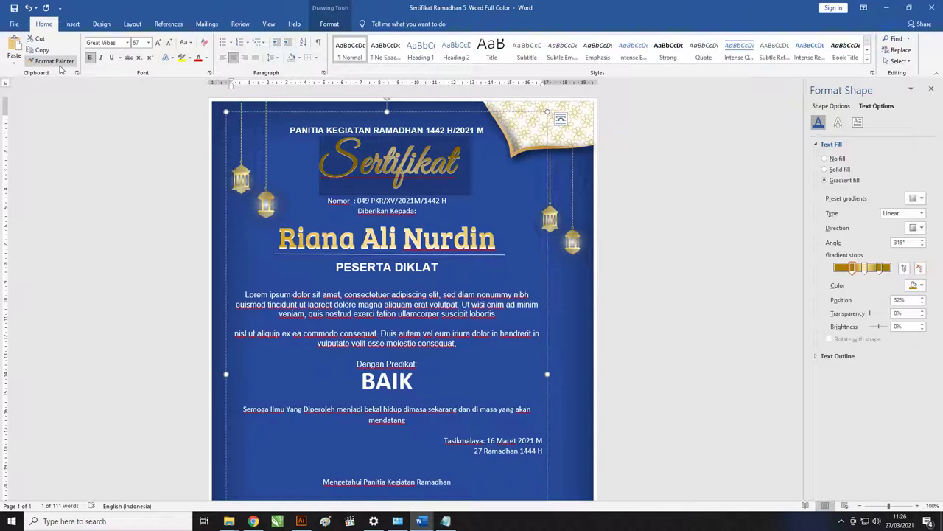
Format-paint the title's gold gradient onto the recipient name and set it to Bree Serif, 48 pt.
click(58, 64)
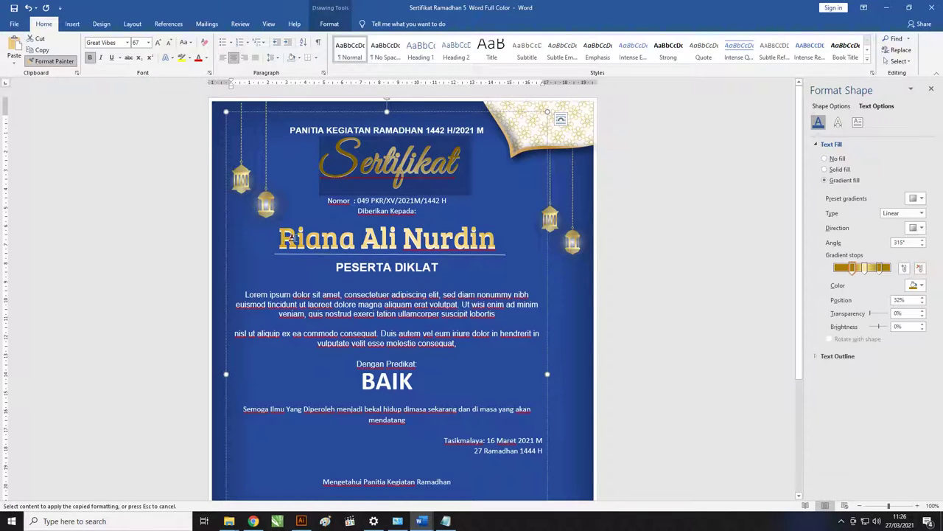
drag(280, 238, 514, 246)
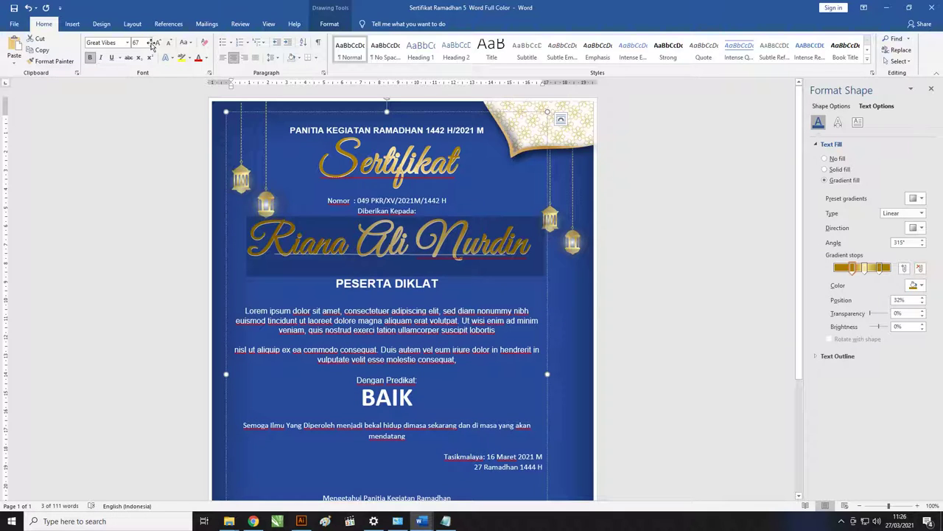
click(119, 44)
text(Bree Serif)
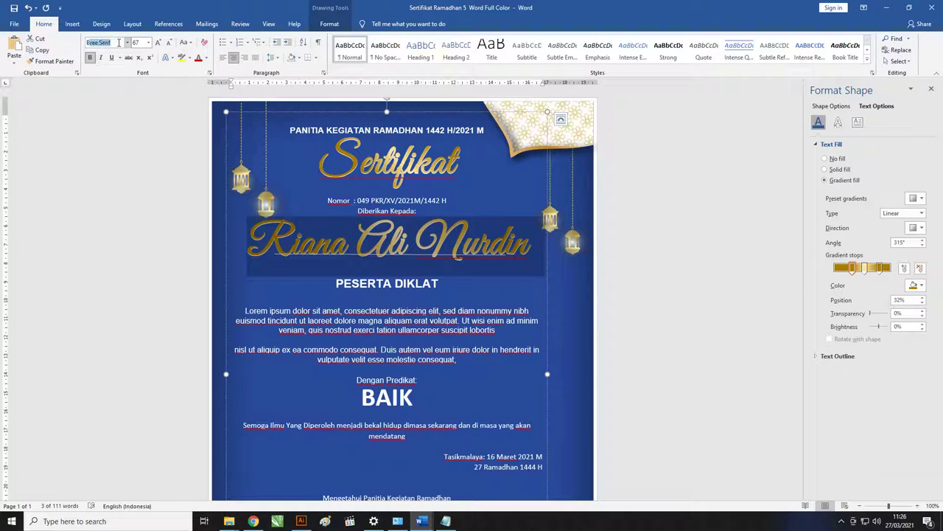
key(Return)
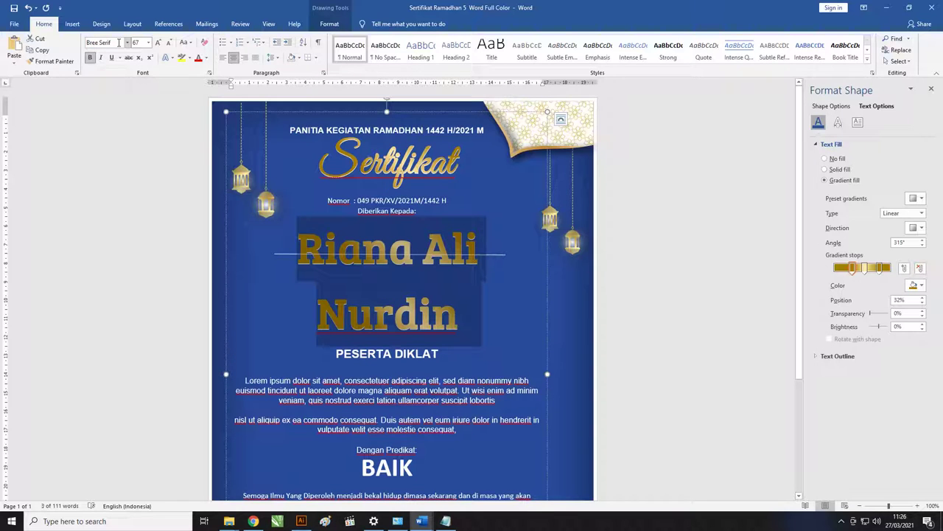
click(148, 42)
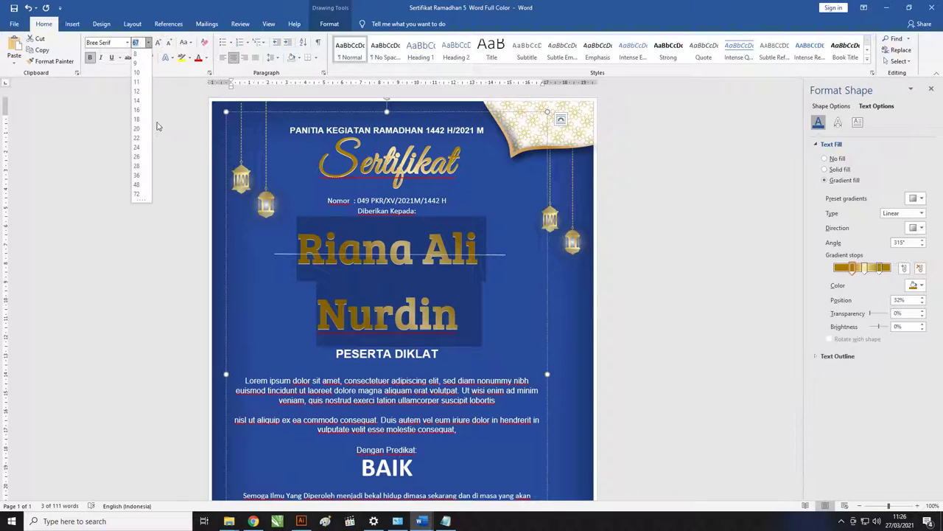
click(137, 187)
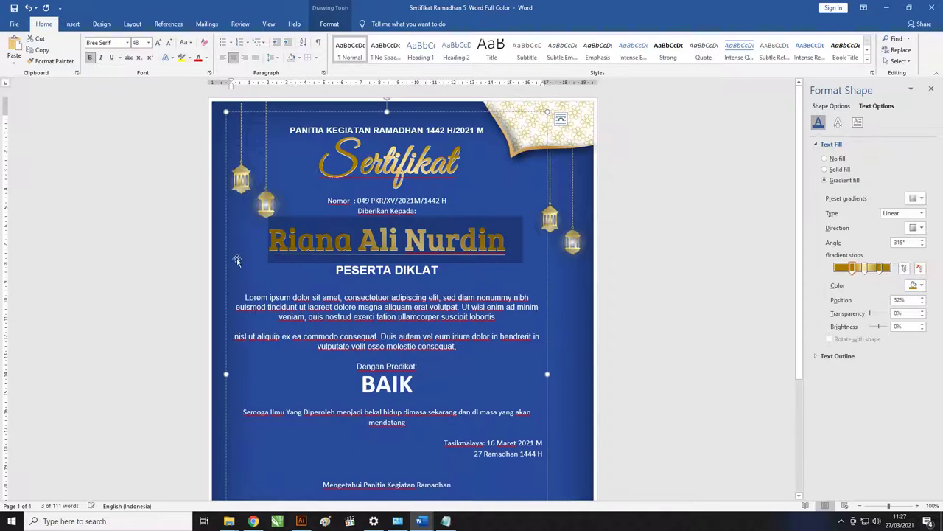
click(432, 254)
click(431, 255)
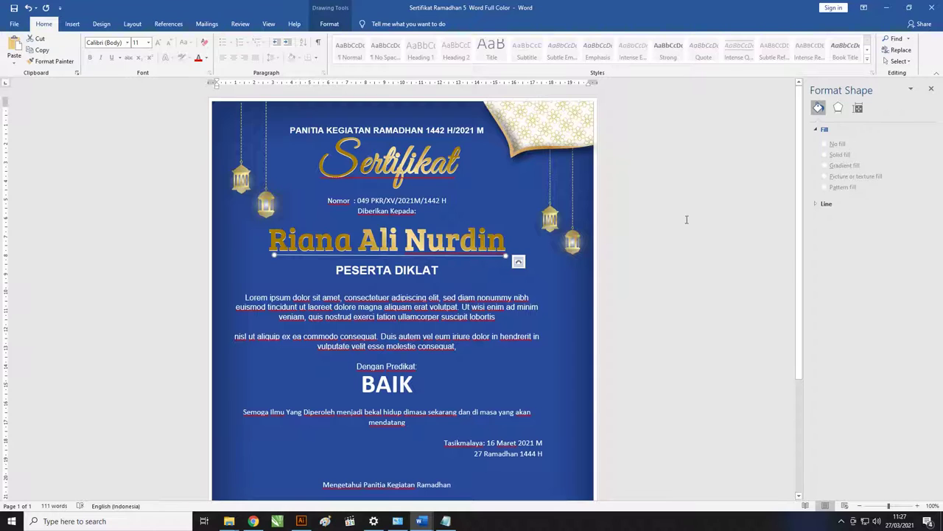
key(ctrl+End)
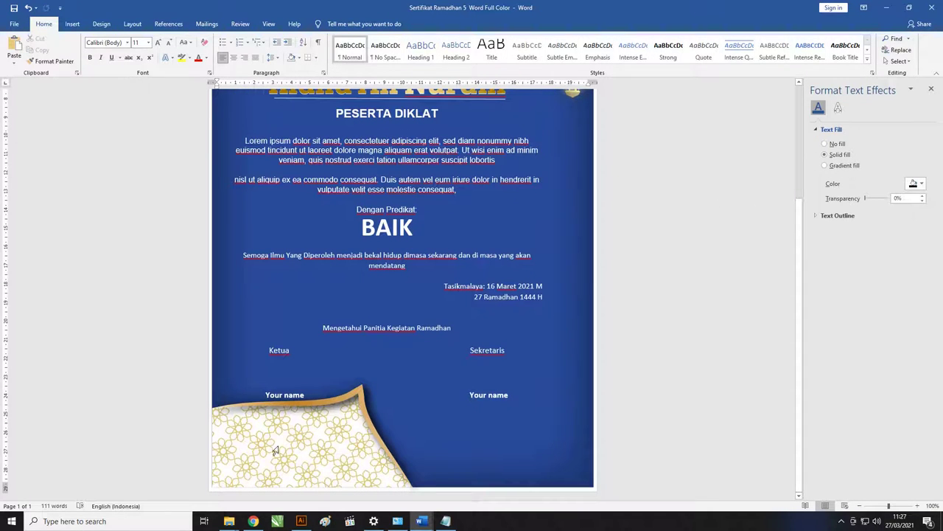
scroll(219, 166, up, 5)
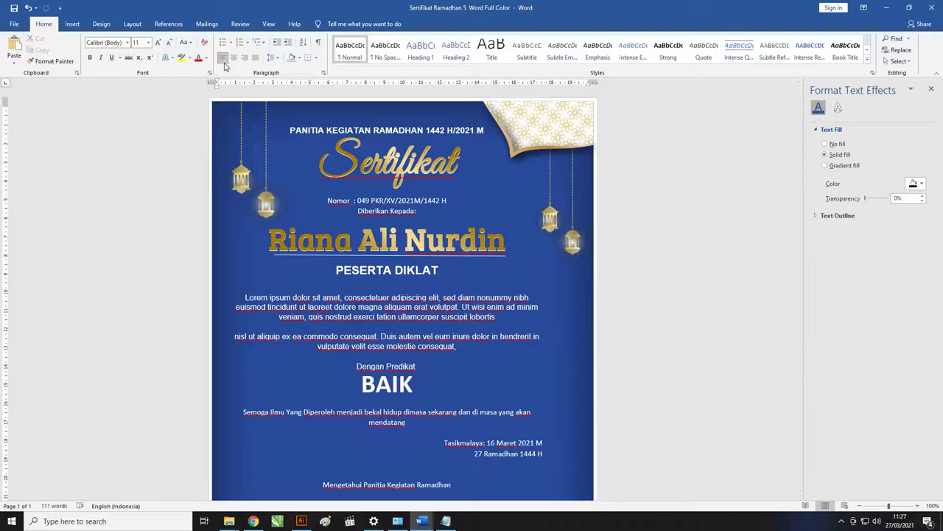
click(133, 25)
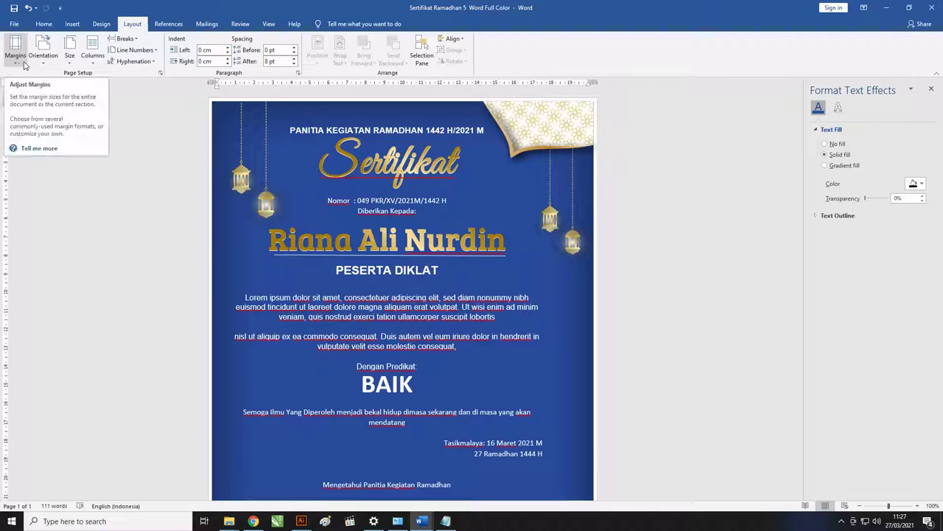
click(70, 56)
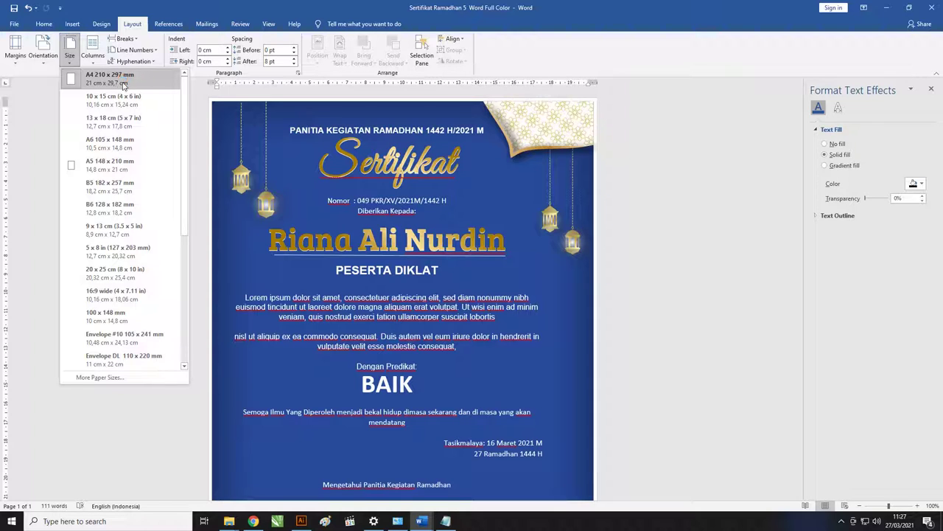
click(17, 56)
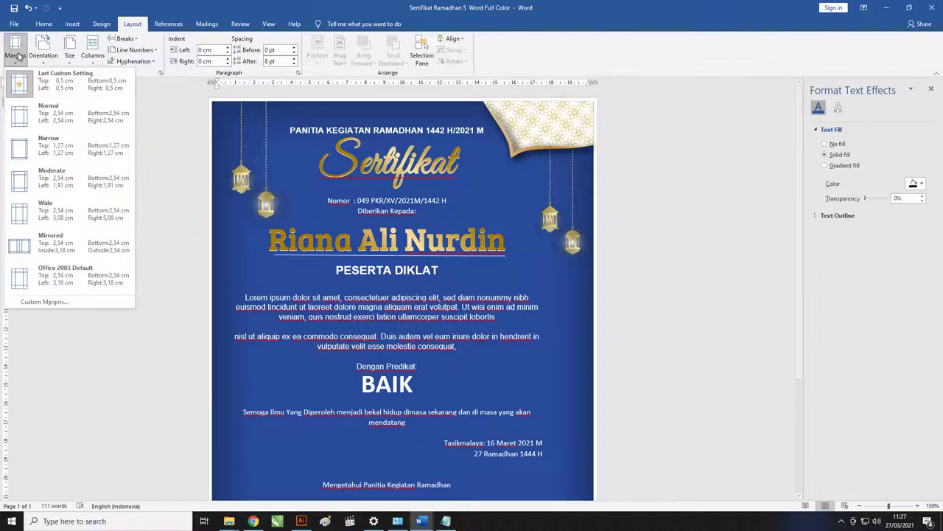
click(44, 301)
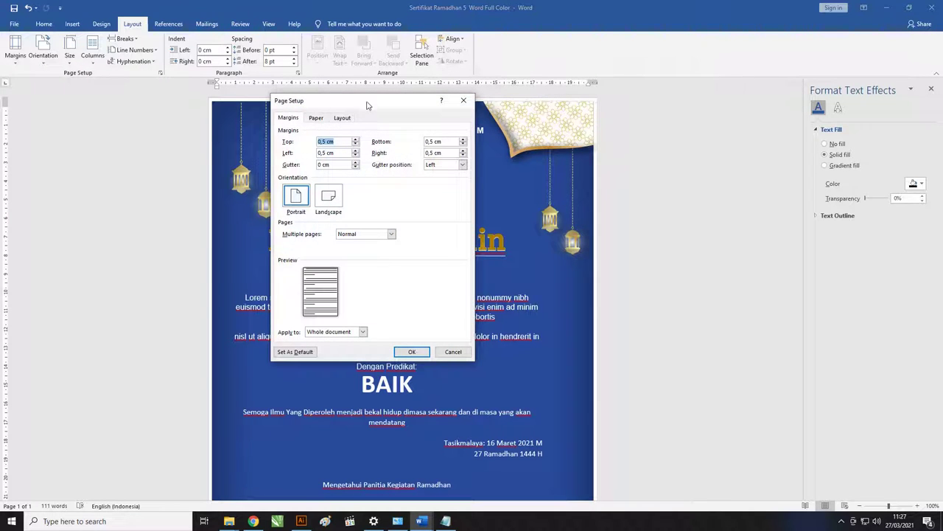
drag(370, 103, 239, 110)
click(250, 151)
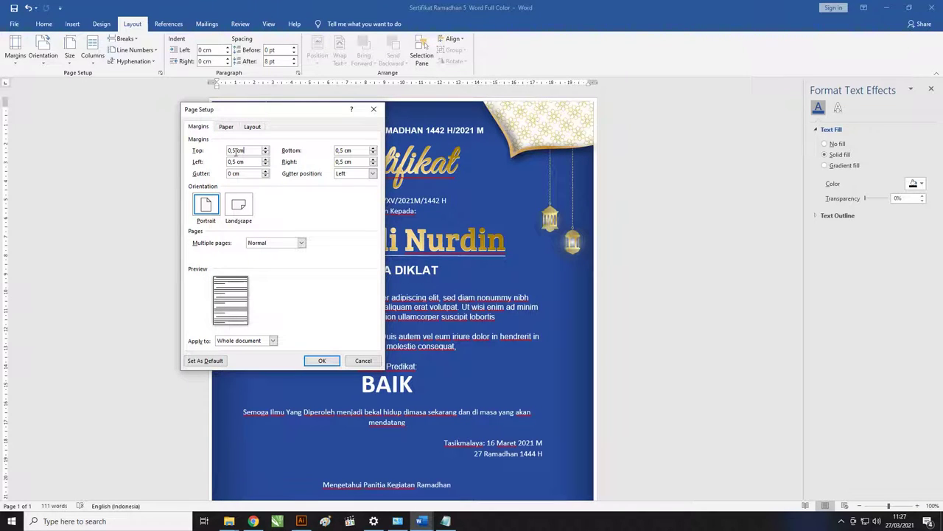
drag(294, 113, 311, 108)
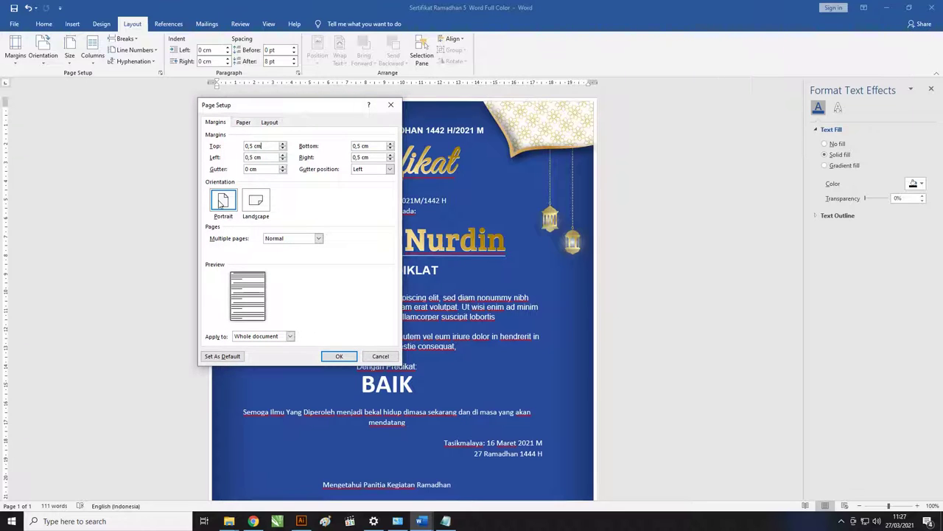
click(383, 106)
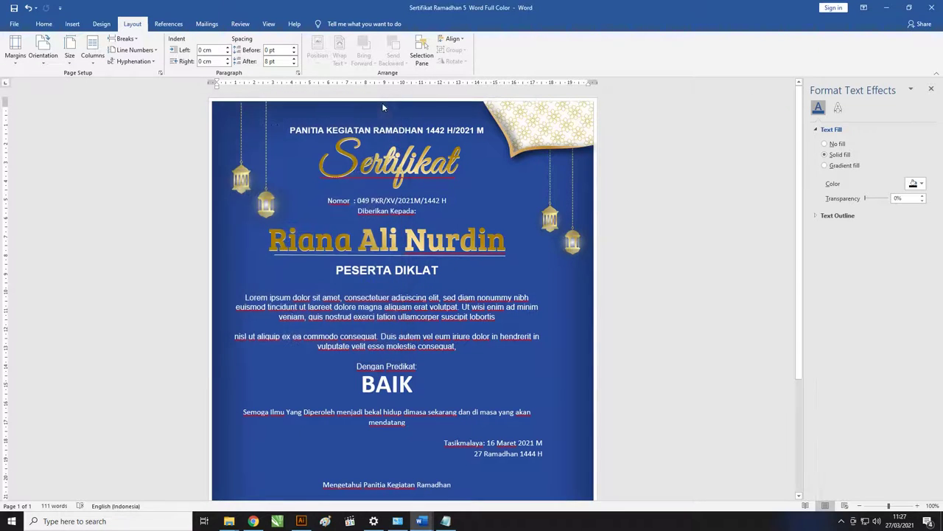
Open the Sertifikat title's text shadow settings and change the shadow colour to white.
double_click(346, 159)
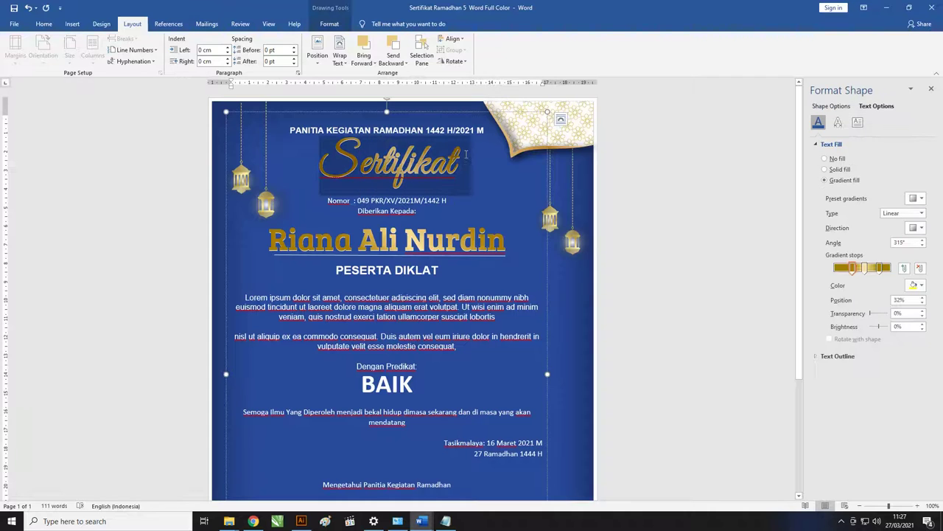
click(840, 123)
click(831, 144)
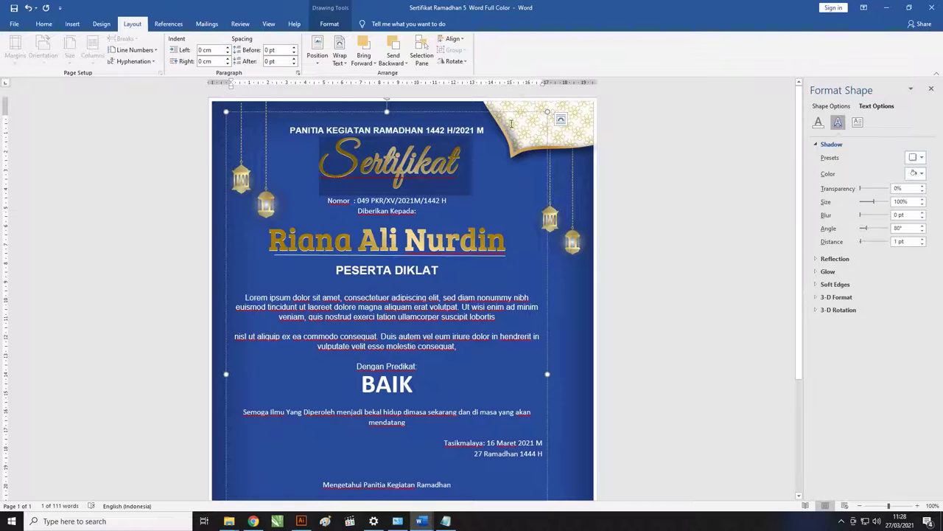
click(920, 174)
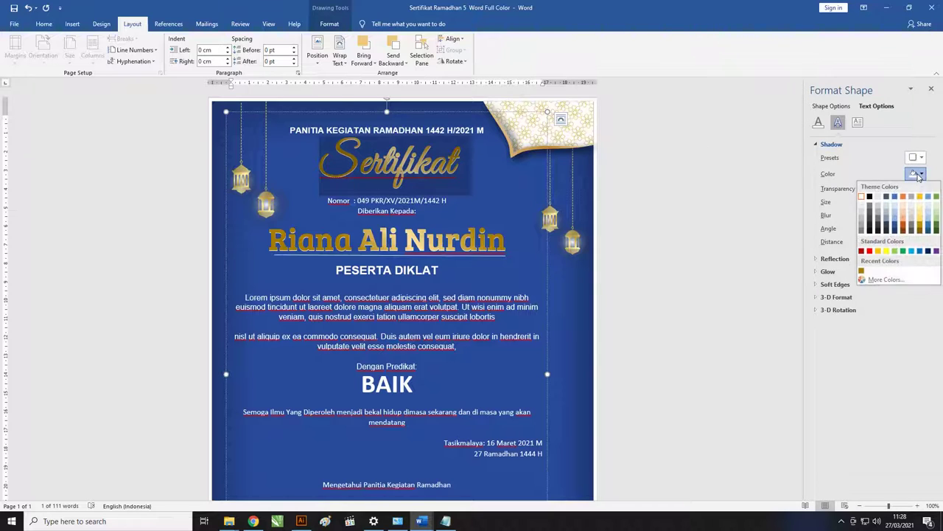
click(869, 196)
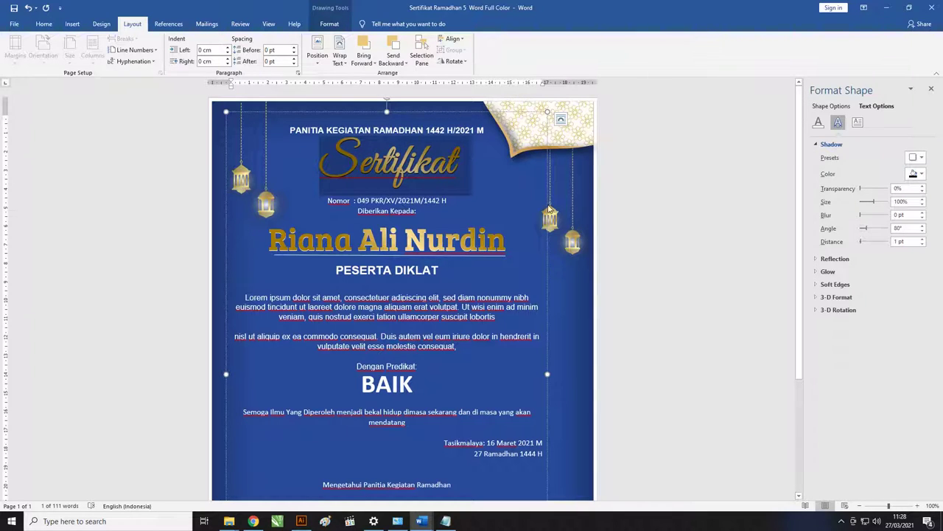
click(922, 175)
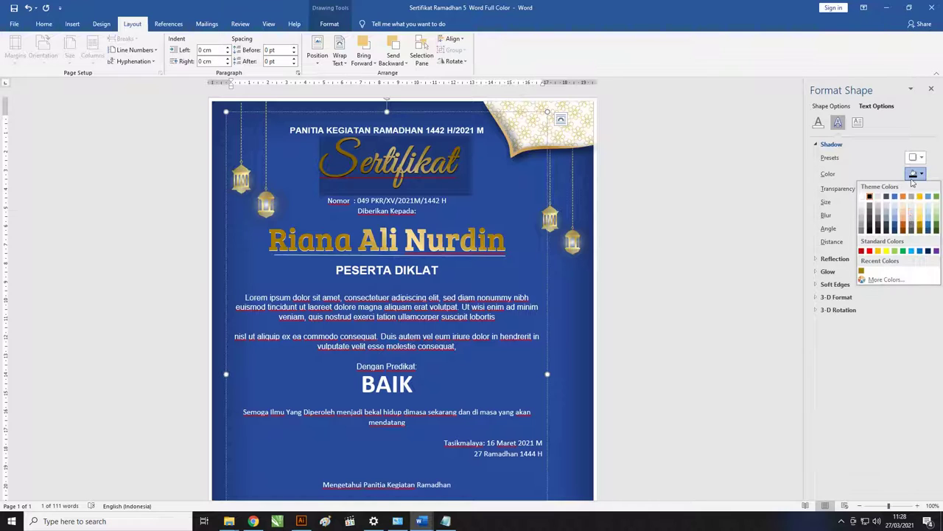
click(920, 175)
click(921, 174)
click(861, 196)
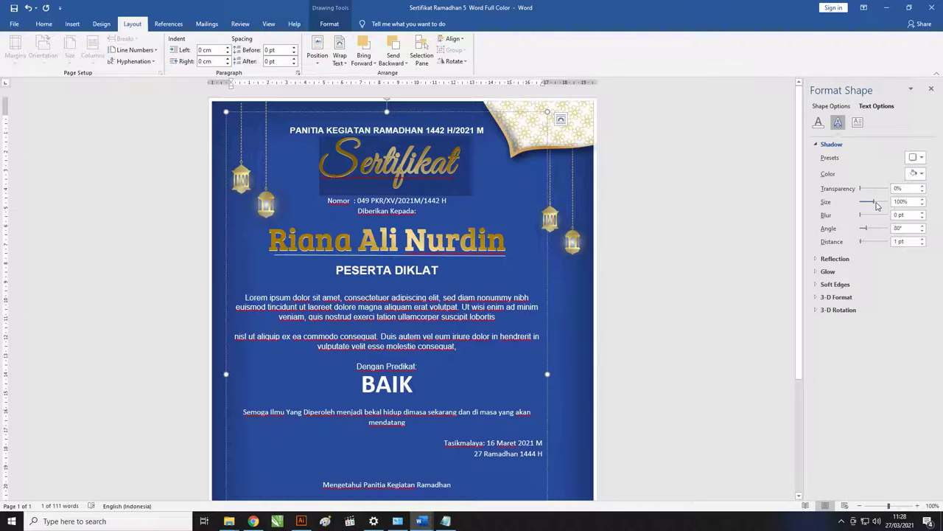
Return the title shadow size to 100% and try adding blur.
drag(874, 202, 882, 204)
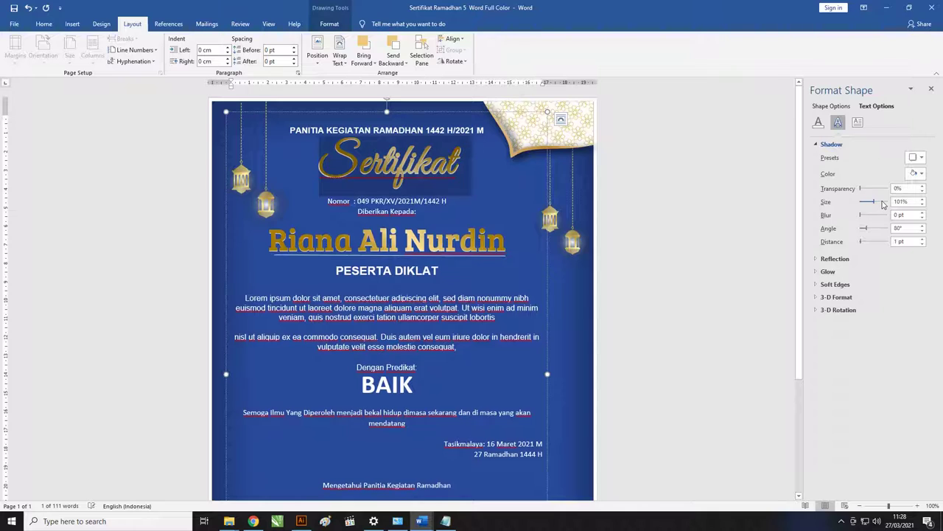
click(921, 199)
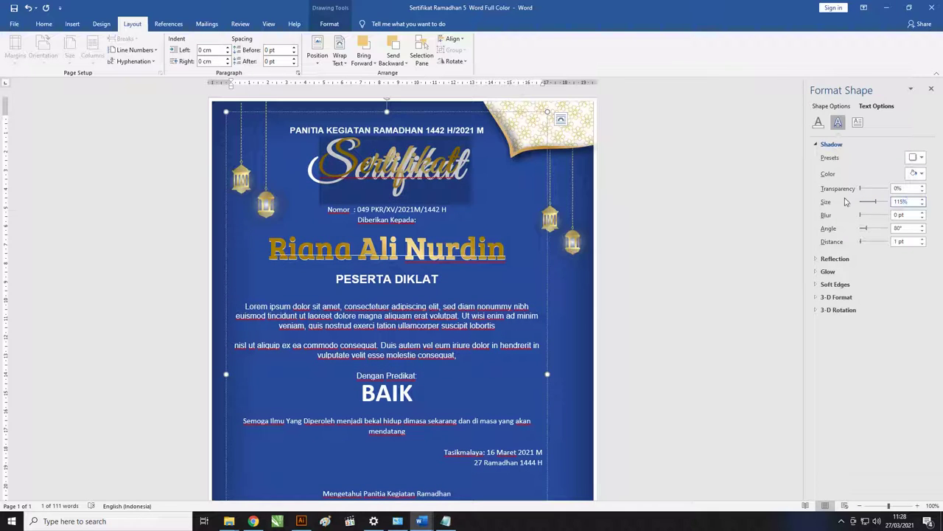
text(1)
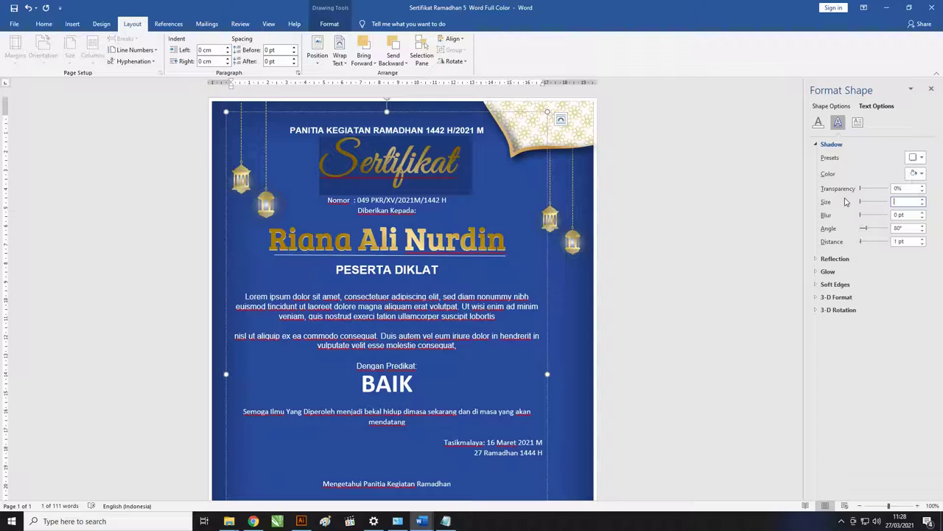
text(00)
key(Return)
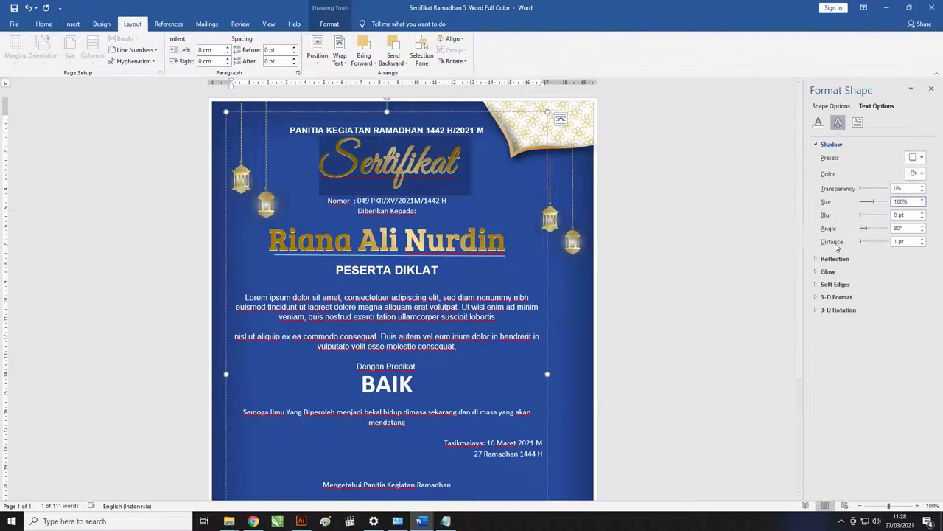
drag(862, 216, 848, 214)
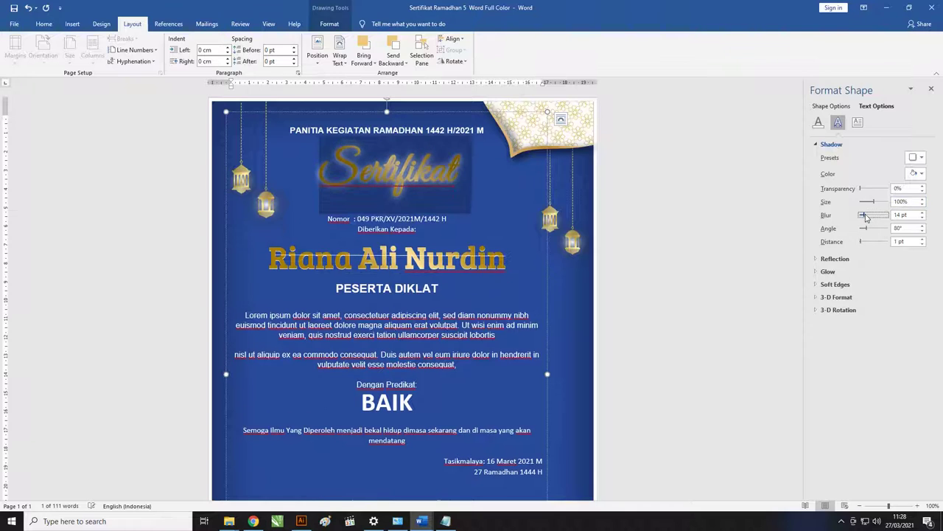
Set the title shadow angle to 313° and its distance to 2 pt.
click(869, 229)
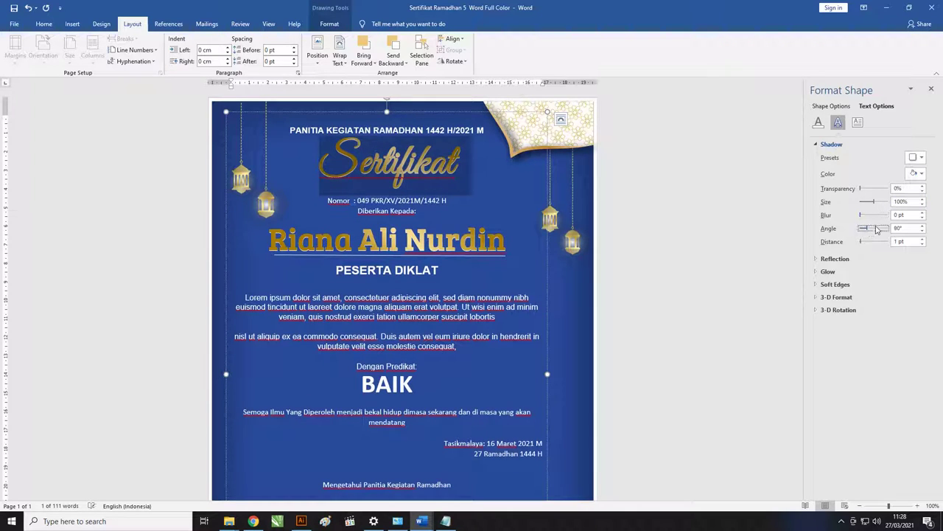
mouse_move(867, 227)
mouse_down()
mouse_move(877, 228)
mouse_move(848, 228)
mouse_up()
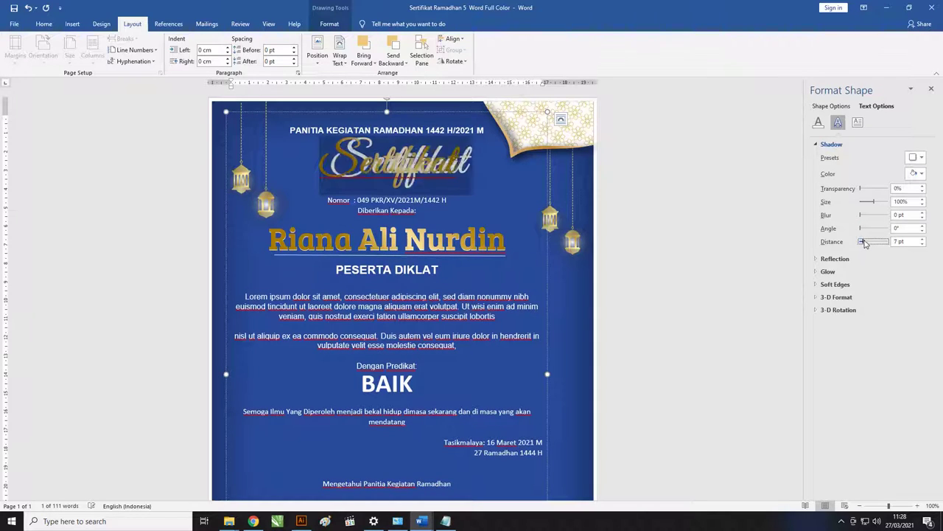
drag(860, 243, 868, 243)
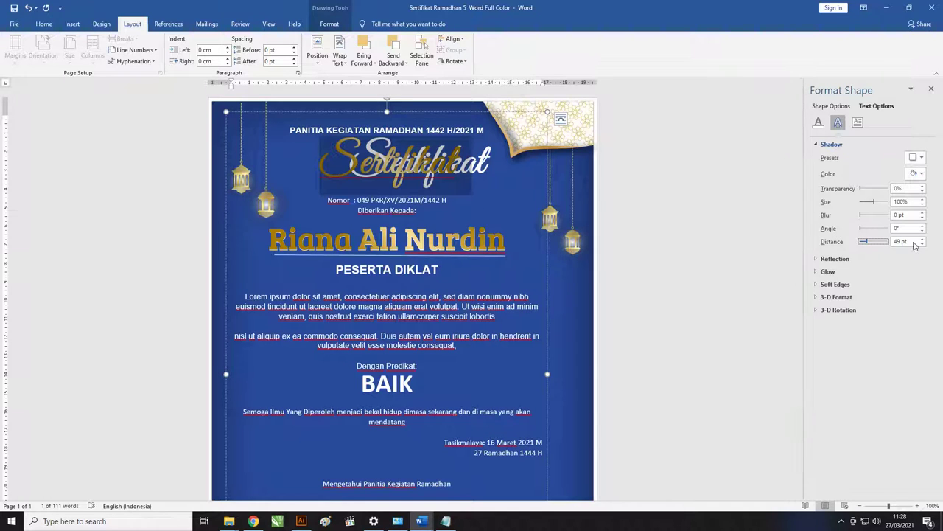
drag(870, 242, 828, 244)
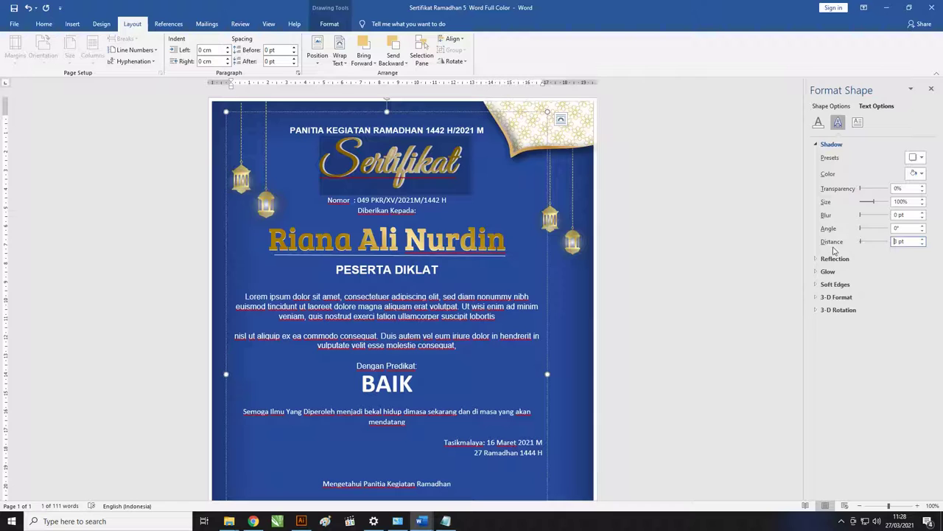
click(922, 240)
click(922, 239)
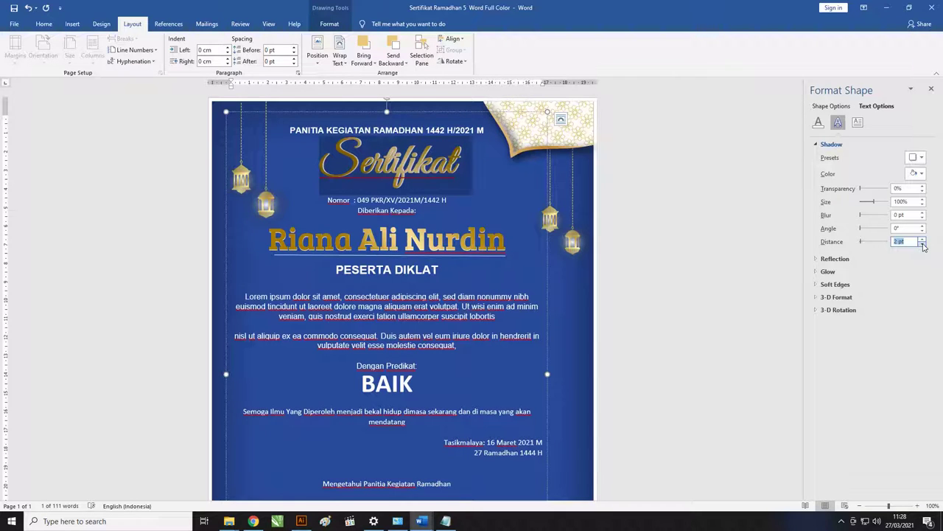
click(317, 255)
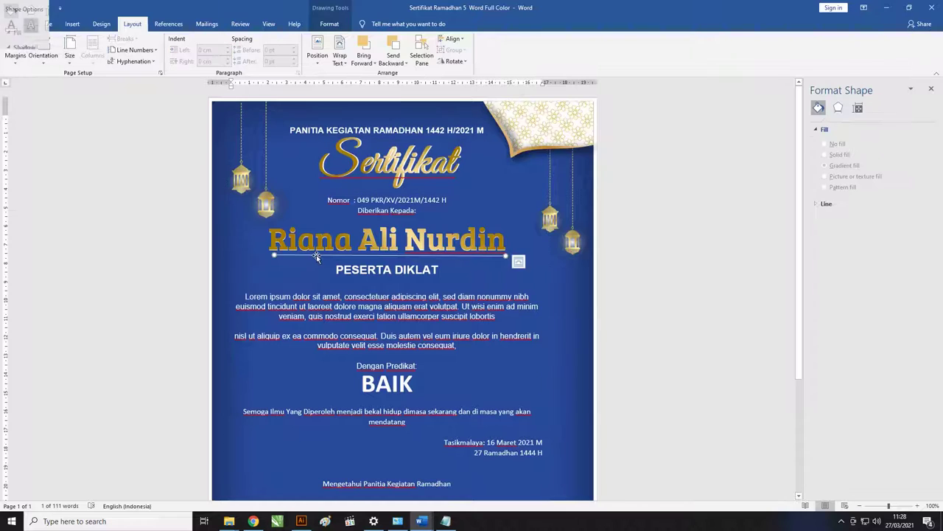
Give the line under the recipient name a 2¼ pt outline weight.
click(330, 23)
click(380, 50)
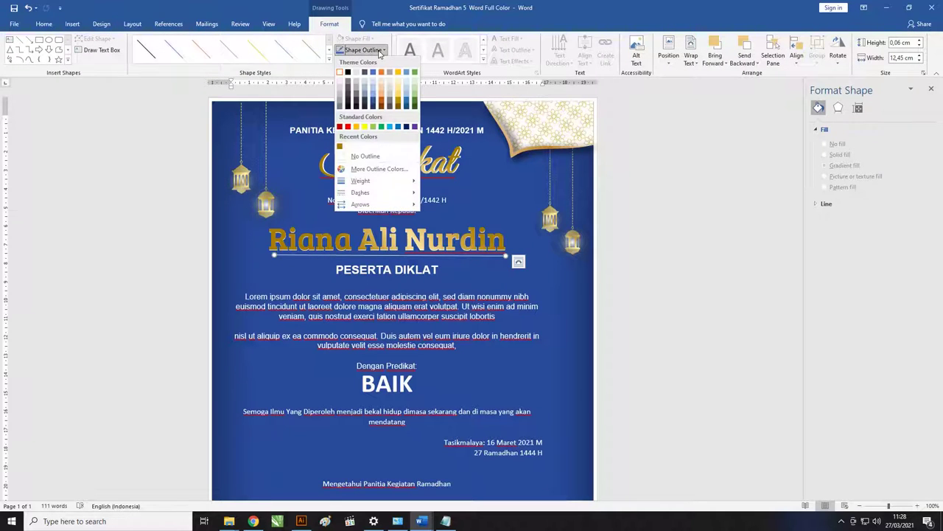
mouse_move(368, 181)
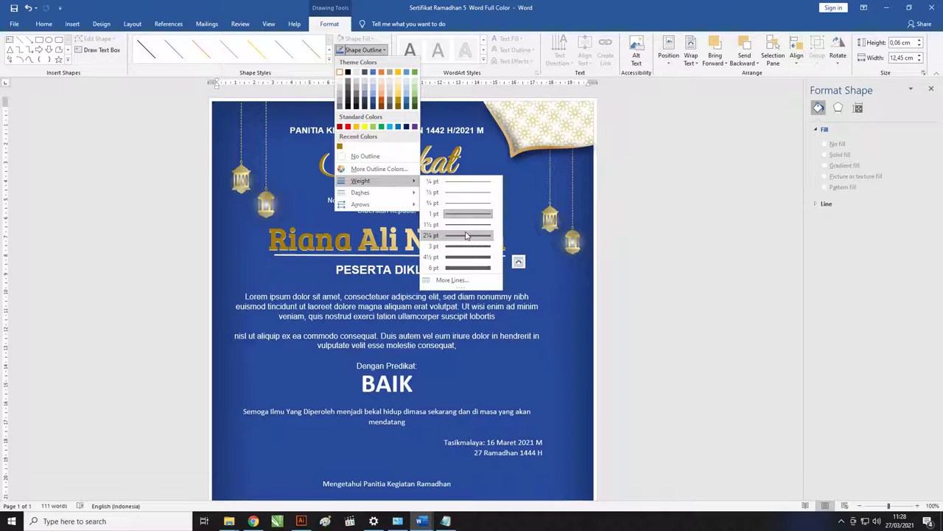
click(469, 235)
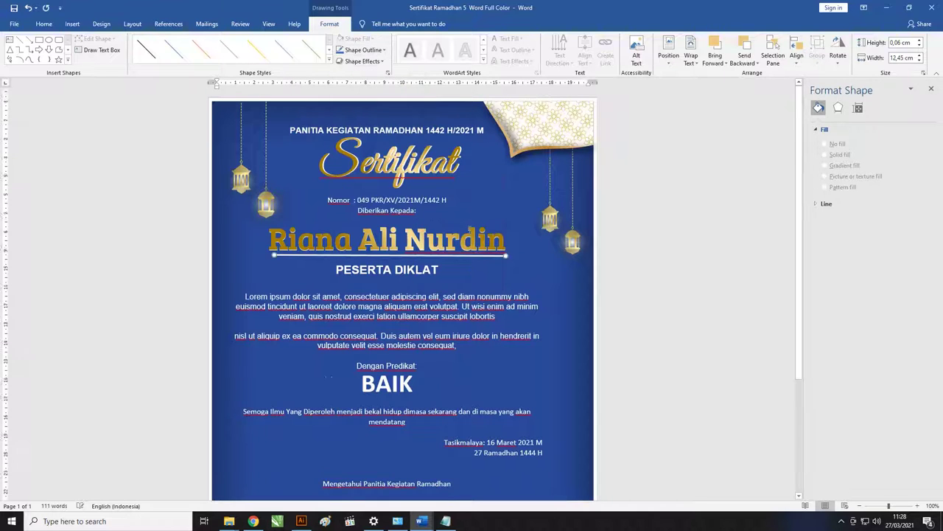
scroll(478, 230, down, 4)
scroll(480, 225, up, 4)
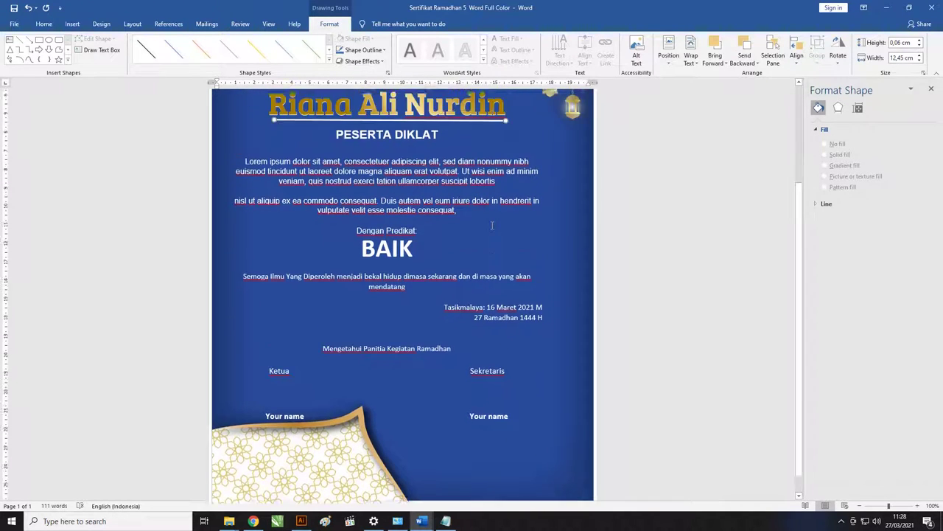
key(ctrl+End)
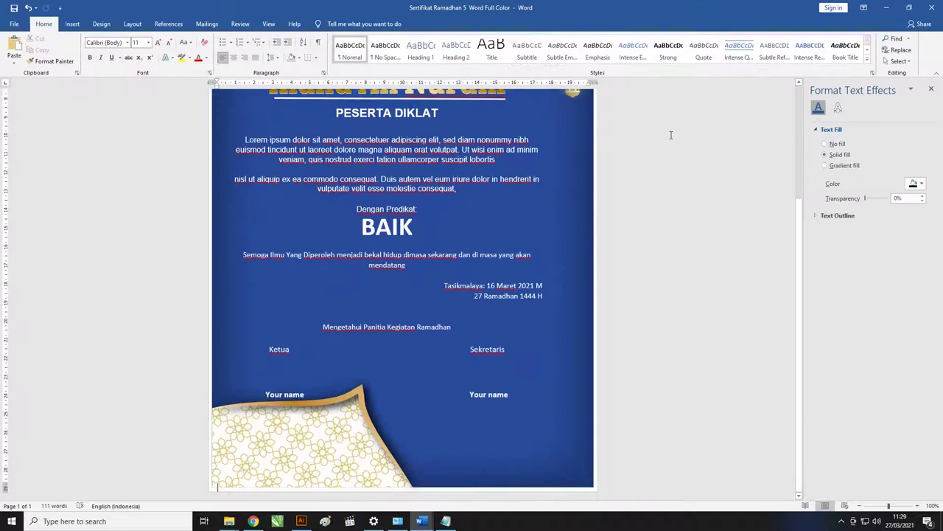
scroll(491, 182, up, 4)
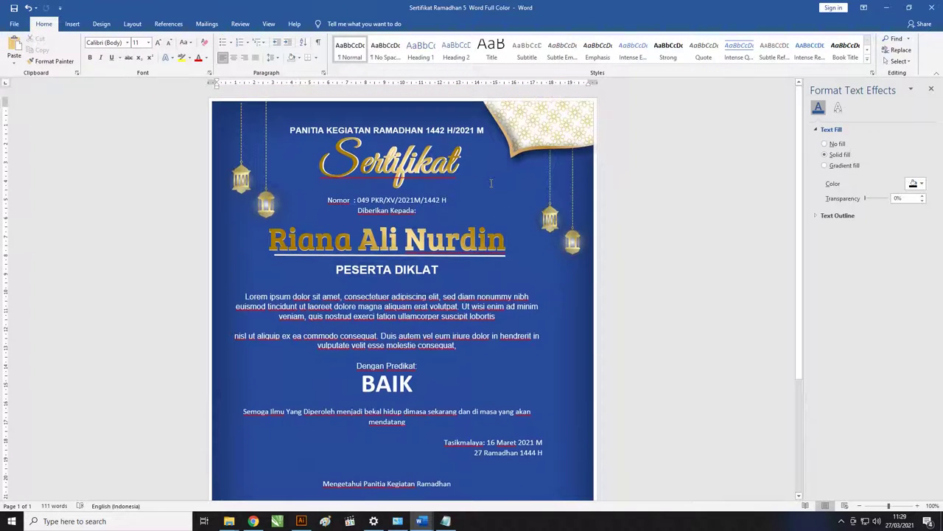
drag(245, 296, 518, 344)
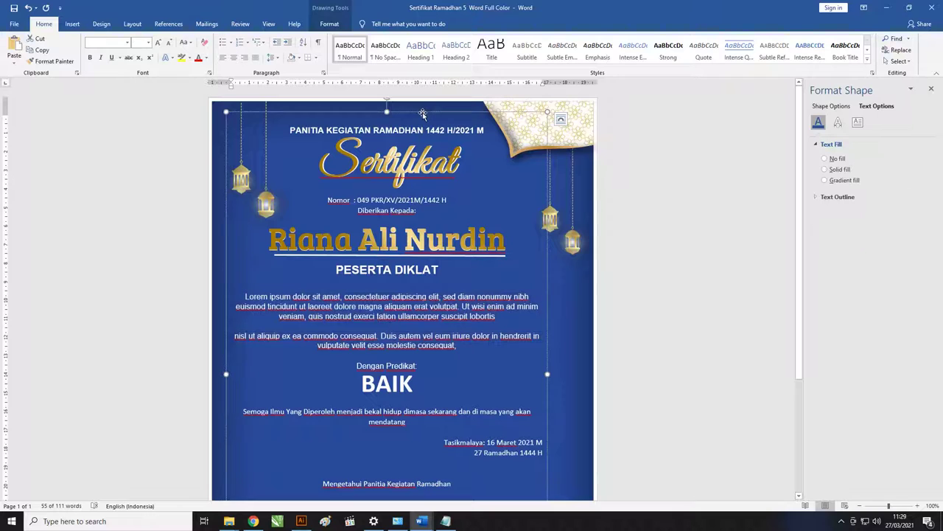
drag(424, 113, 416, 113)
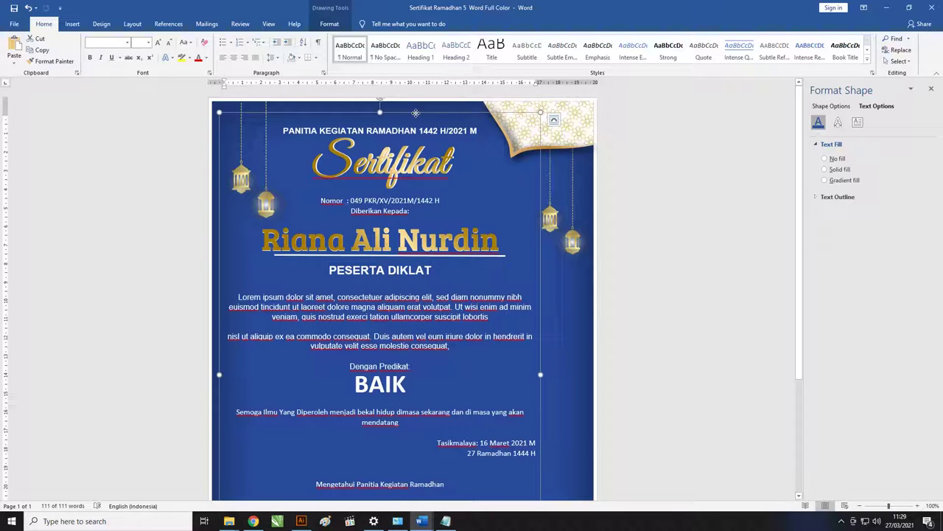
key(ctrl+z)
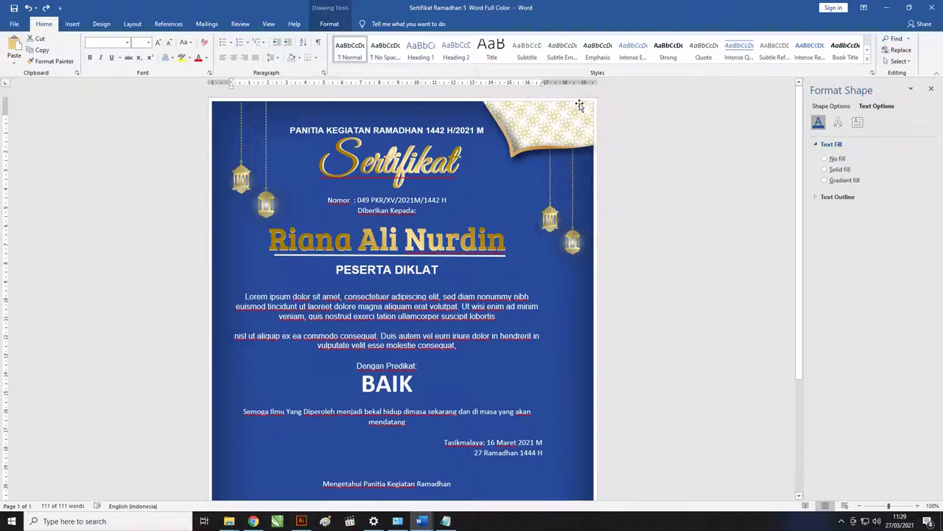
click(549, 114)
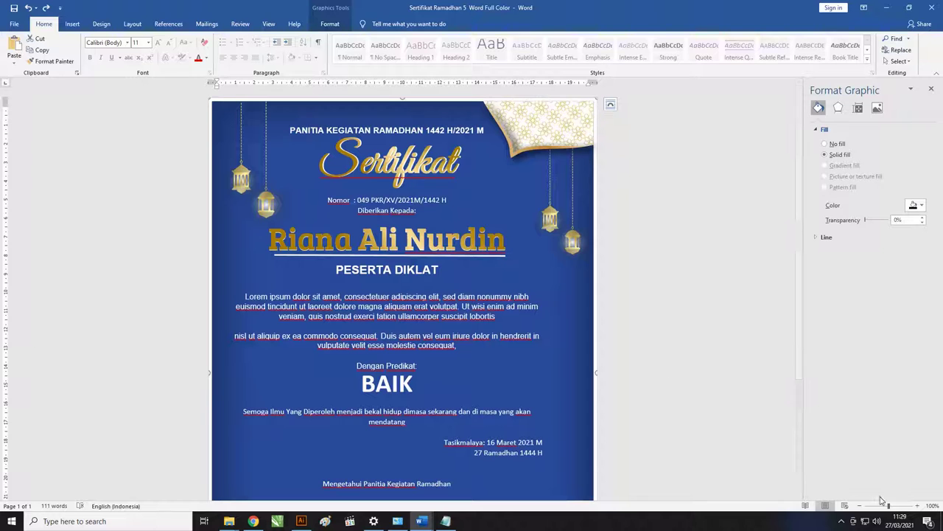
ctrl+scroll(934, 503, up, 5)
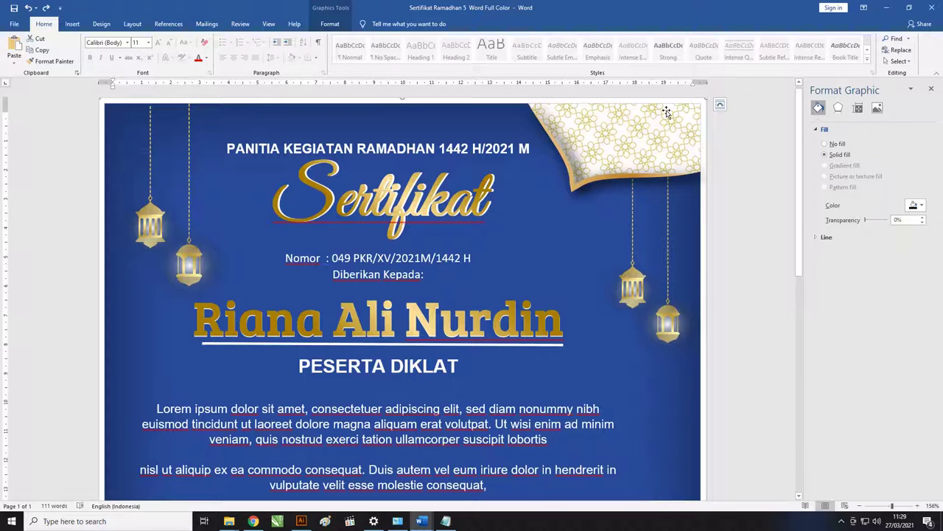
Ungroup the background graphic, accepting its conversion to a Microsoft Office drawing object.
right_click(666, 111)
mouse_move(696, 191)
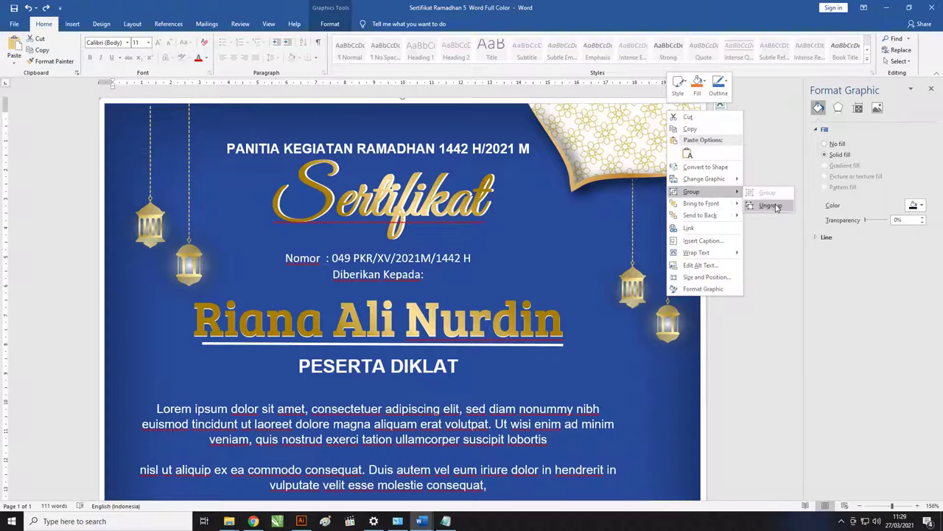
click(772, 206)
drag(487, 257, 331, 146)
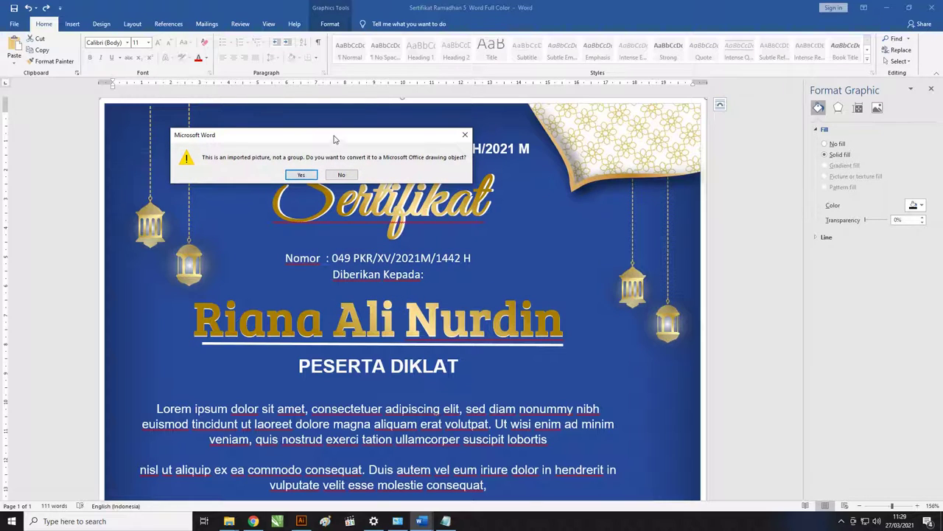
drag(336, 137, 313, 127)
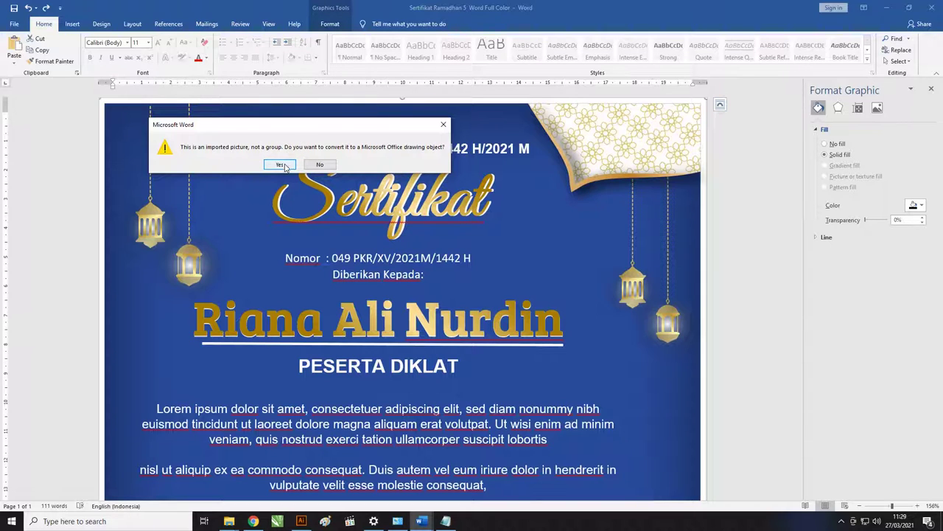
drag(396, 133, 397, 117)
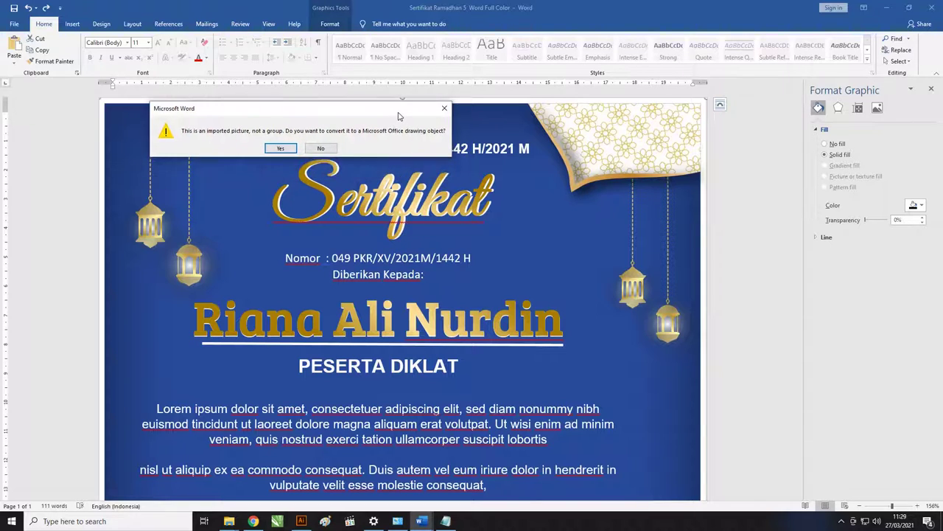
click(282, 148)
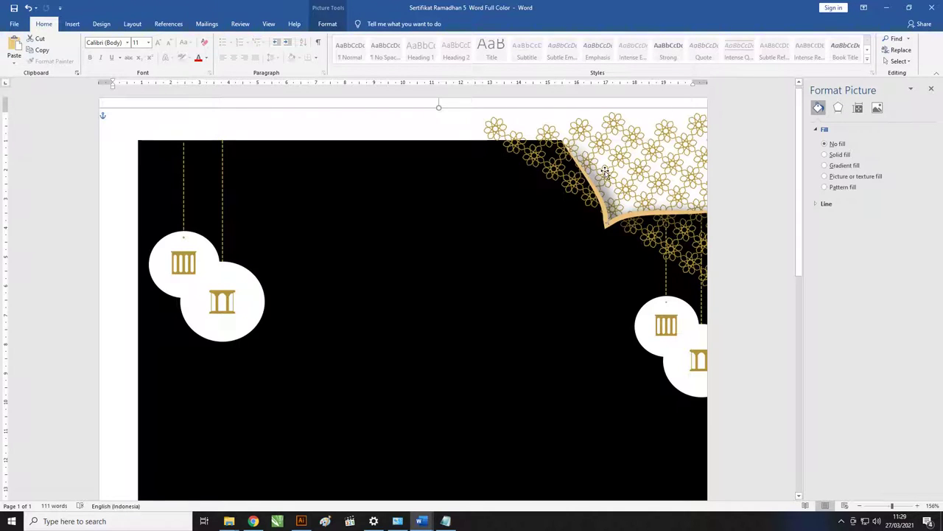
click(604, 171)
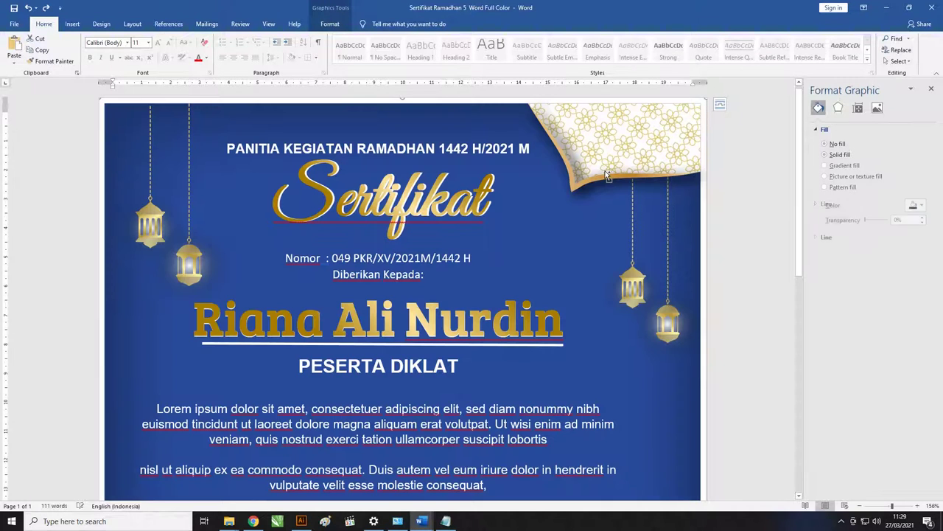
click(911, 88)
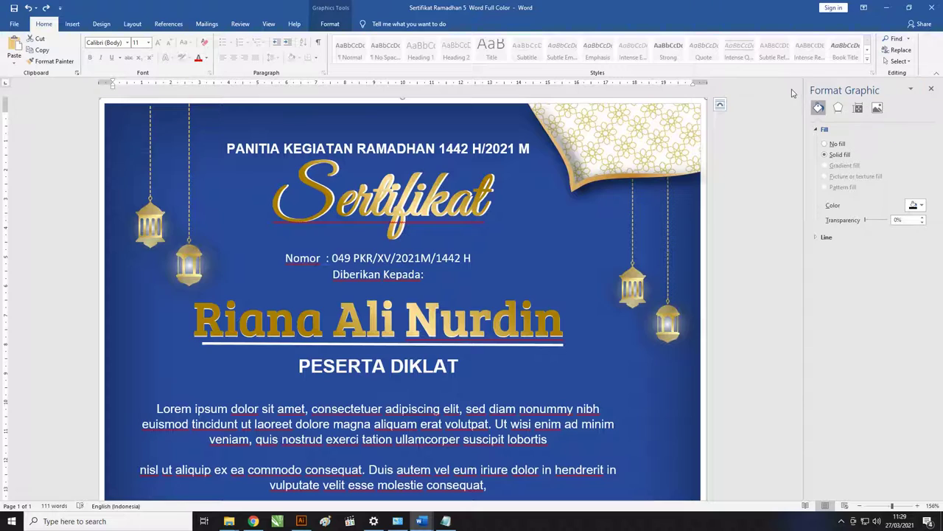
click(347, 235)
scroll(346, 236, down, 10)
scroll(347, 235, up, 6)
scroll(347, 230, up, 3)
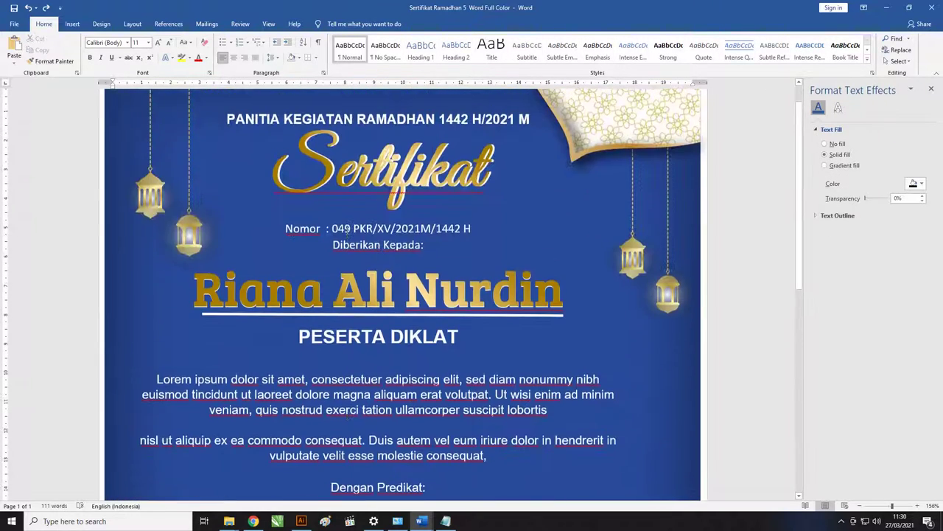
scroll(358, 217, up, 1)
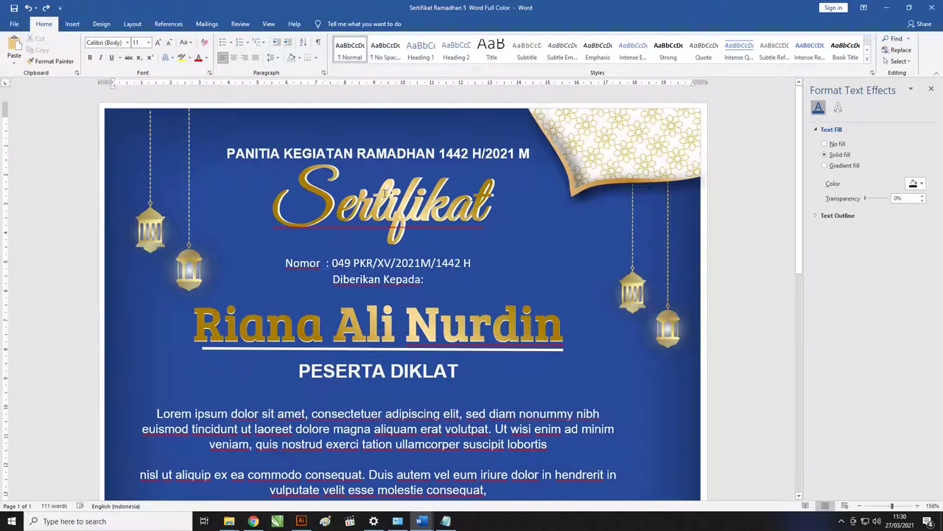